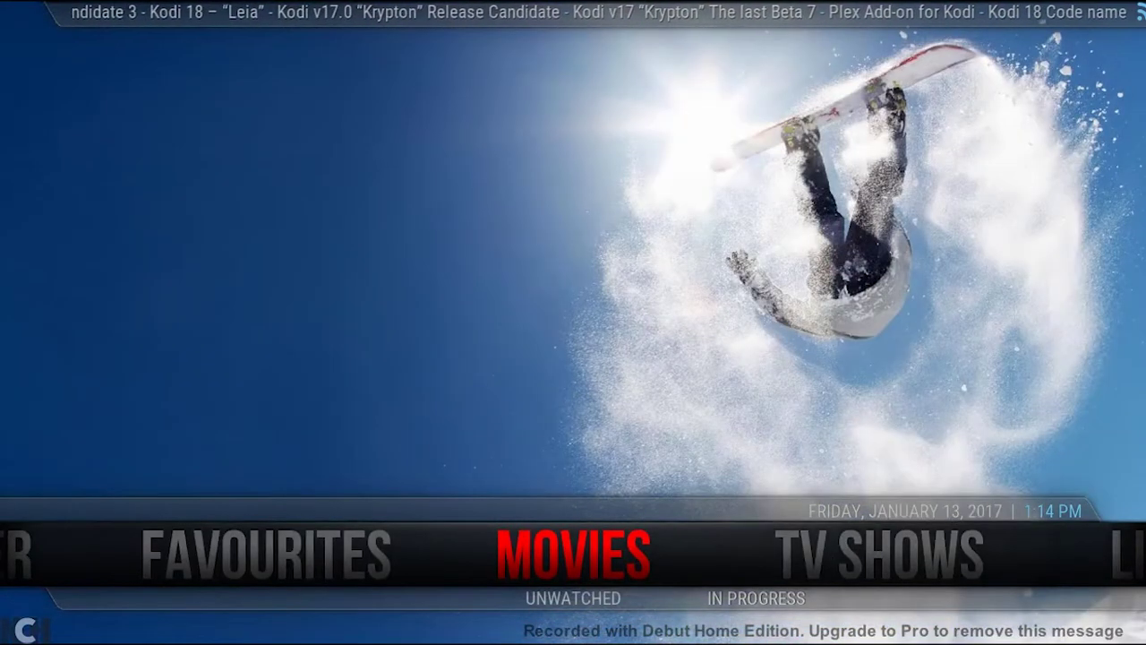
Go to the SYSTEM section of the home menu and open its Skin Settings entry
key(Right)
key(Right)
key(Right)
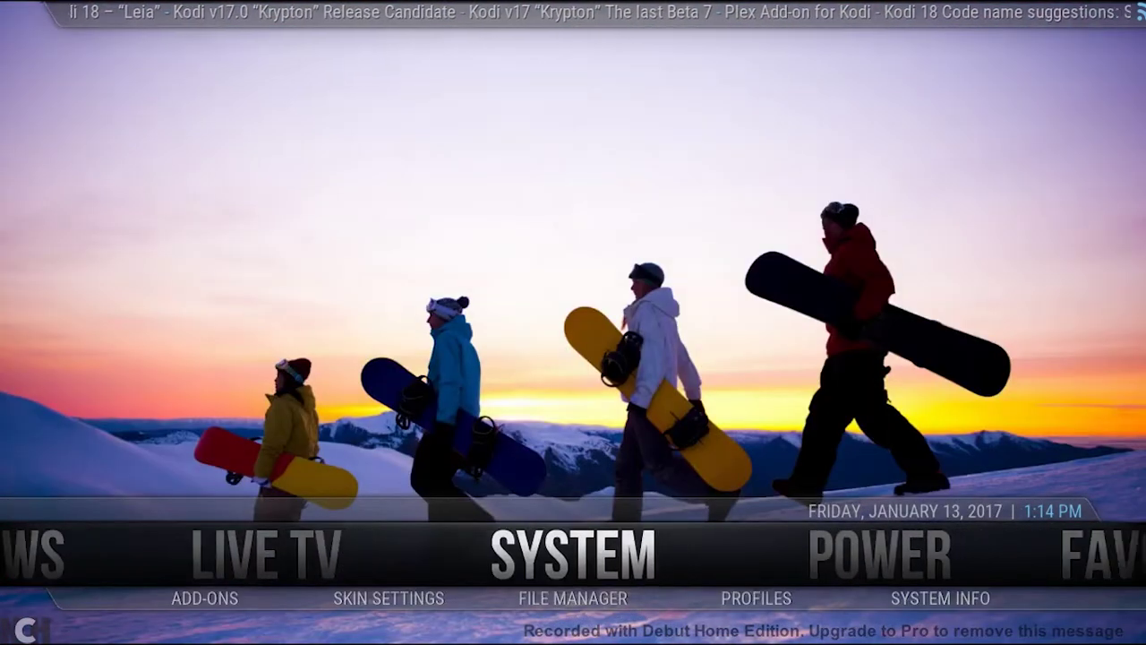
key(Down)
key(Left)
key(Return)
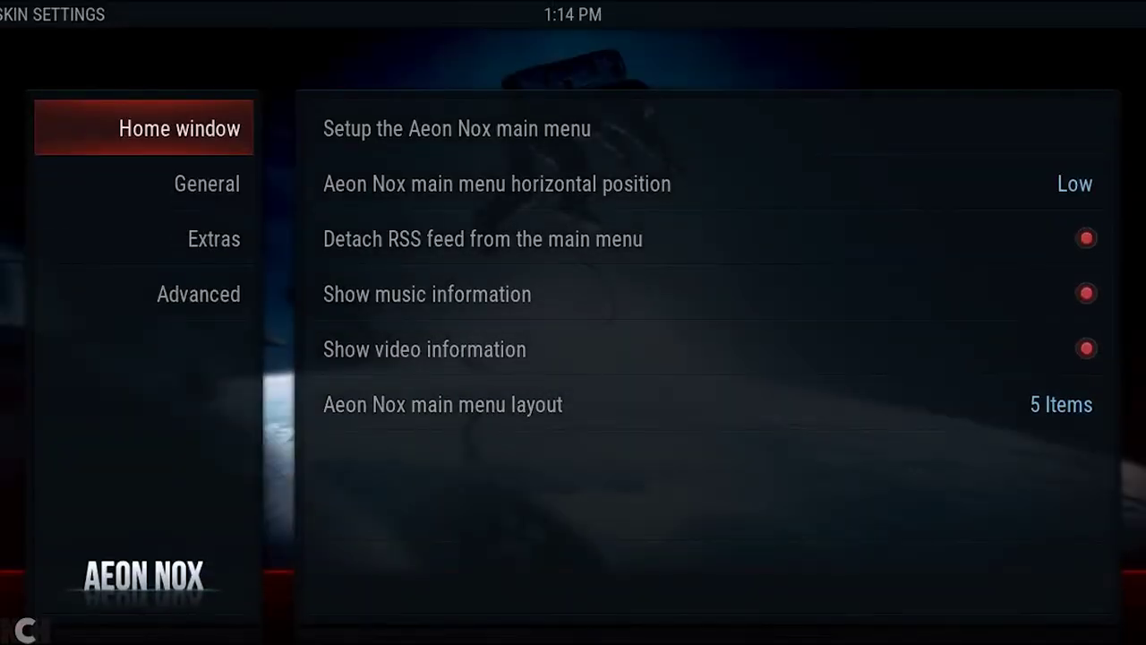
In the main menu setup, select MOVIES and open its Edit label editor
key(Right)
key(Return)
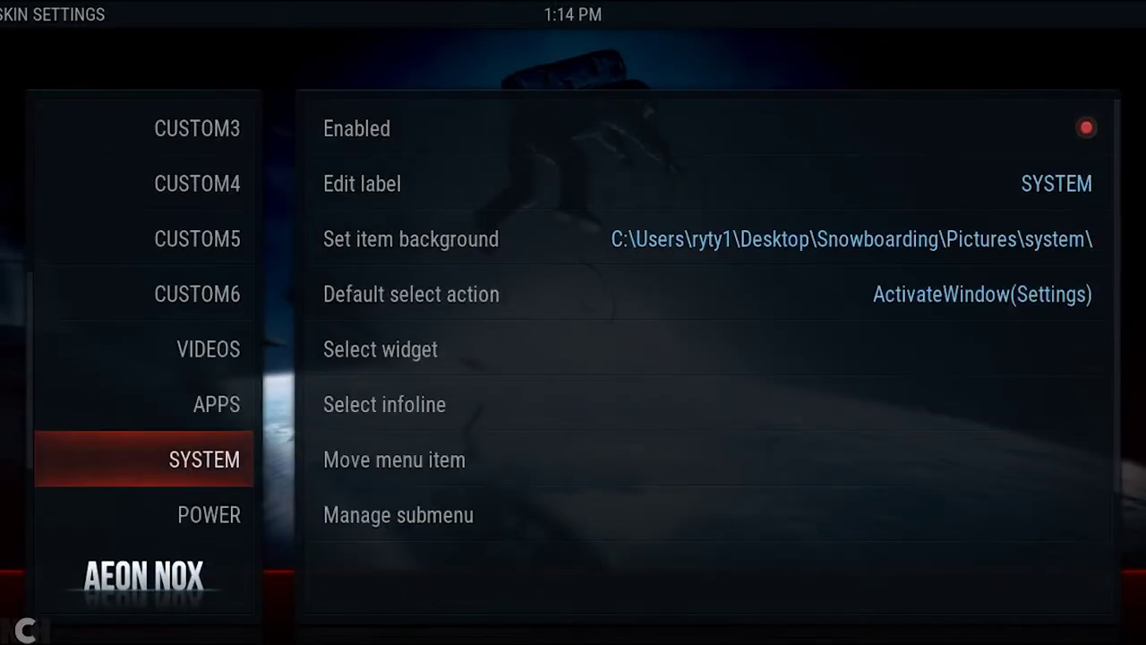
key(Up)
key(Up)
key(Up)
key(Up)
key(Up)
key(Up)
key(Up)
key(Up)
key(Up)
key(Up)
key(Up)
key(Up)
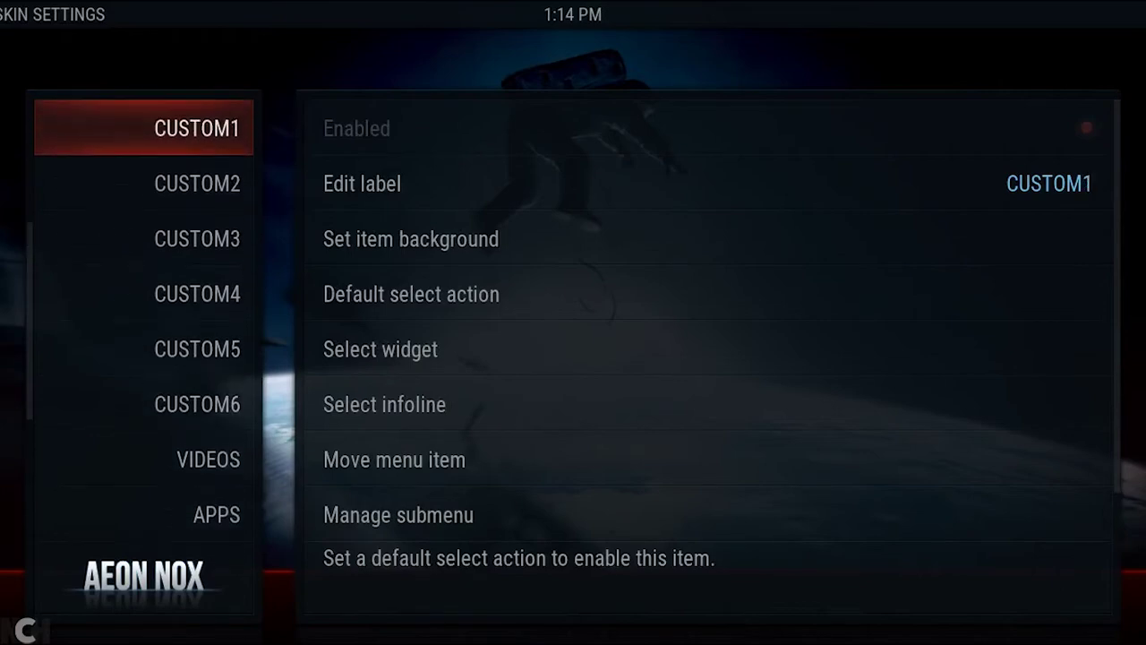
key(Down)
key(Right)
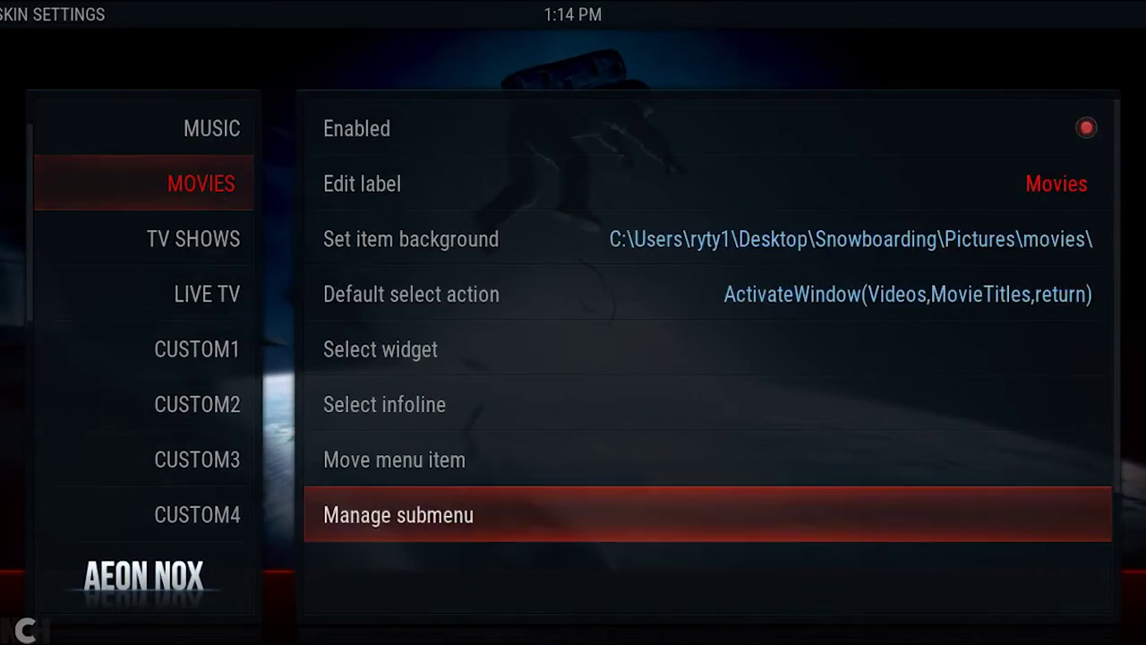
key(Up)
key(Up)
key(Up)
key(Up)
key(Up)
key(Up)
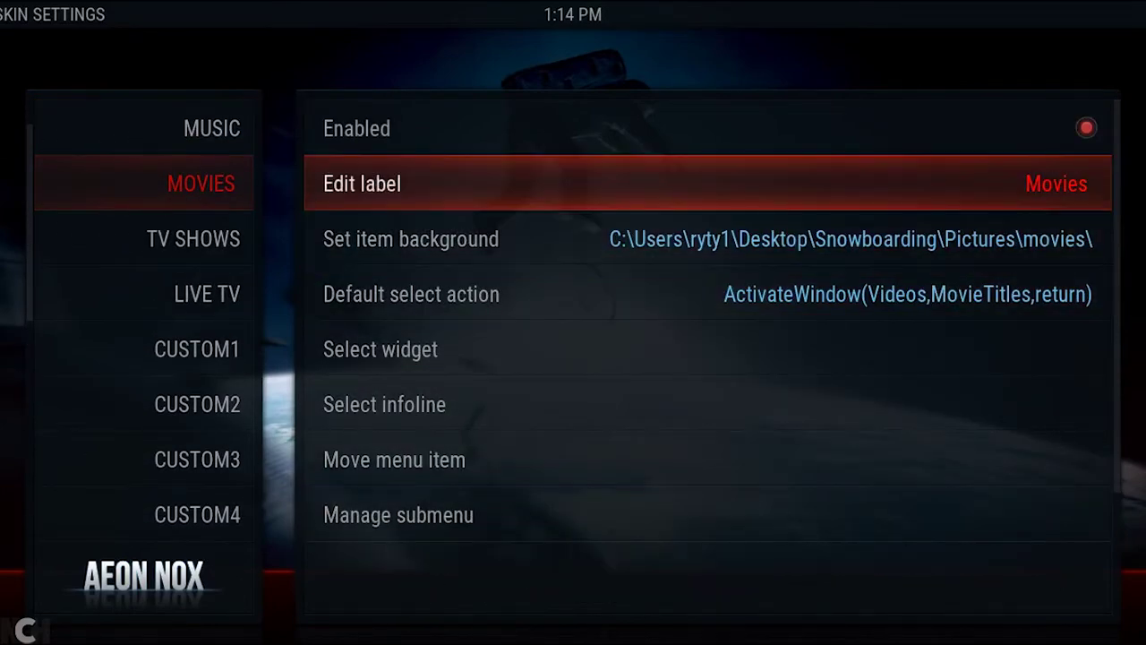
key(Return)
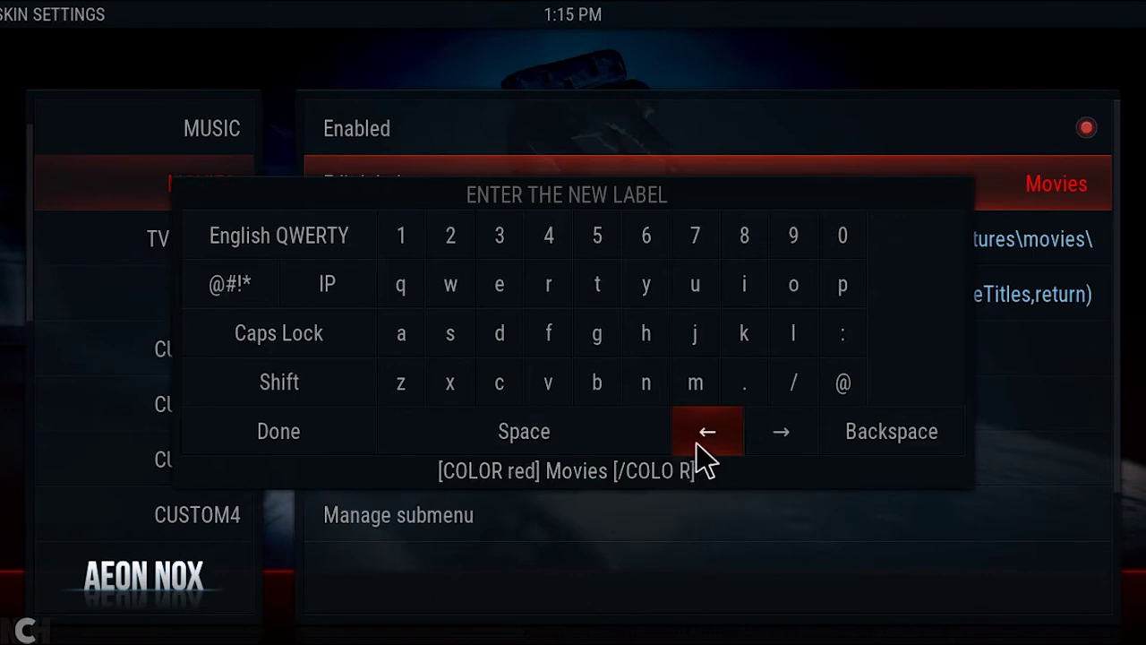
Change the colour tag in the Movies label from red to blue
key(Left)
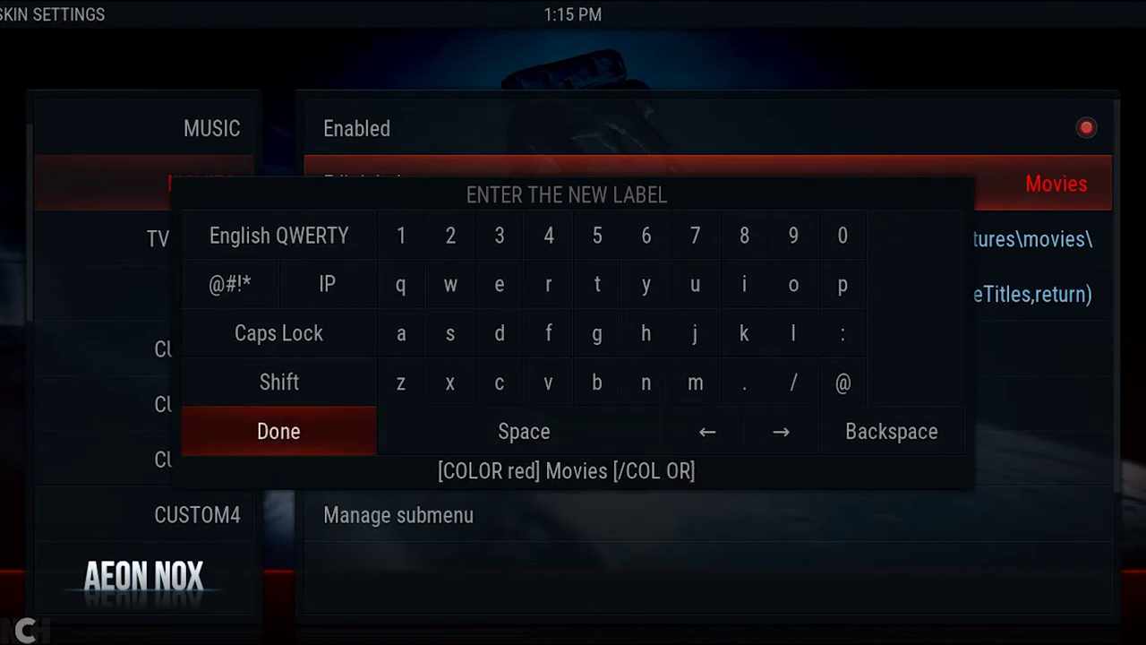
key(Left)
key(Left)
key(Left)
key(Left)
key(Left)
key(Left)
key(Left)
key(Left)
key(Left)
key(Left)
key(Left)
key(Left)
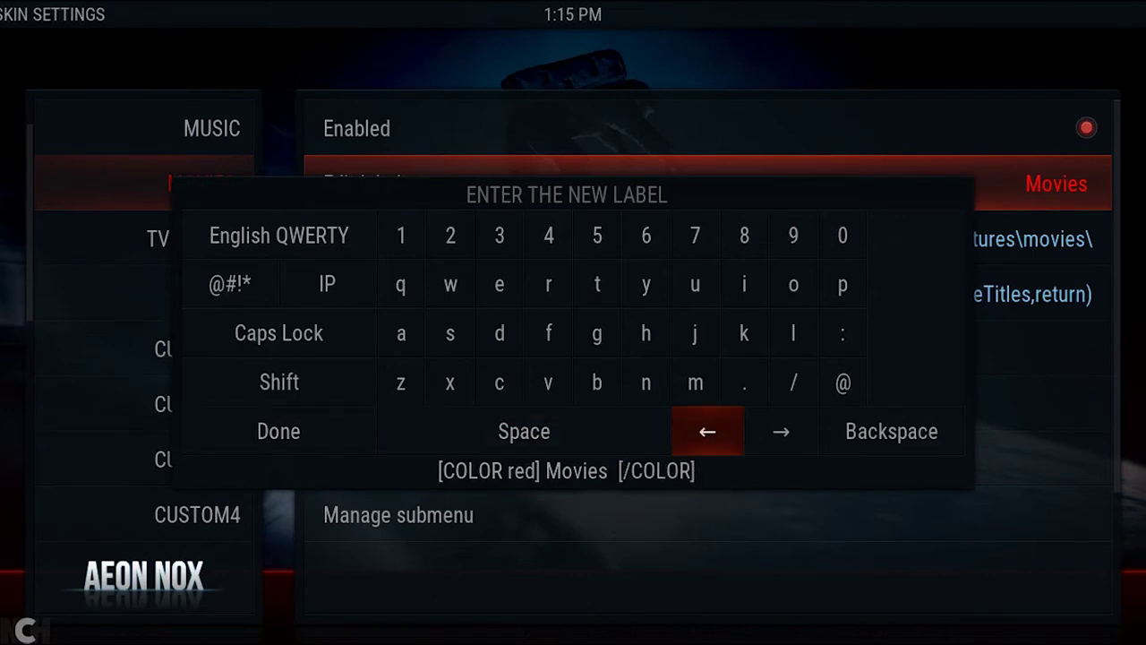
key(Left)
key(Left)
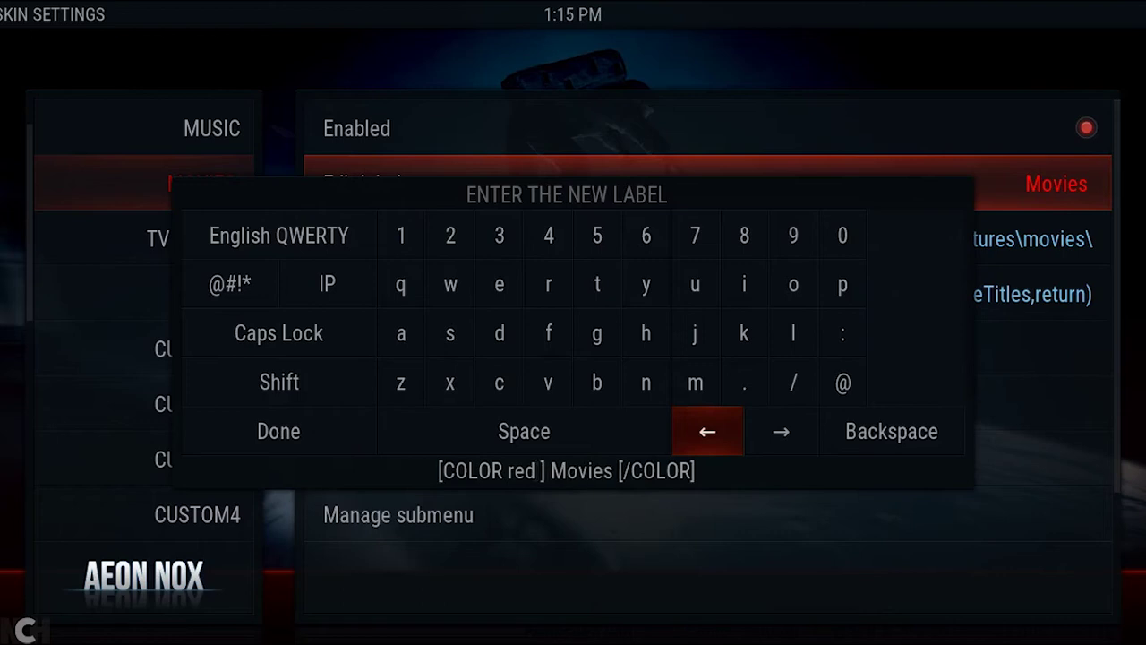
key(BackSpace)
key(BackSpace)
key(BackSpace)
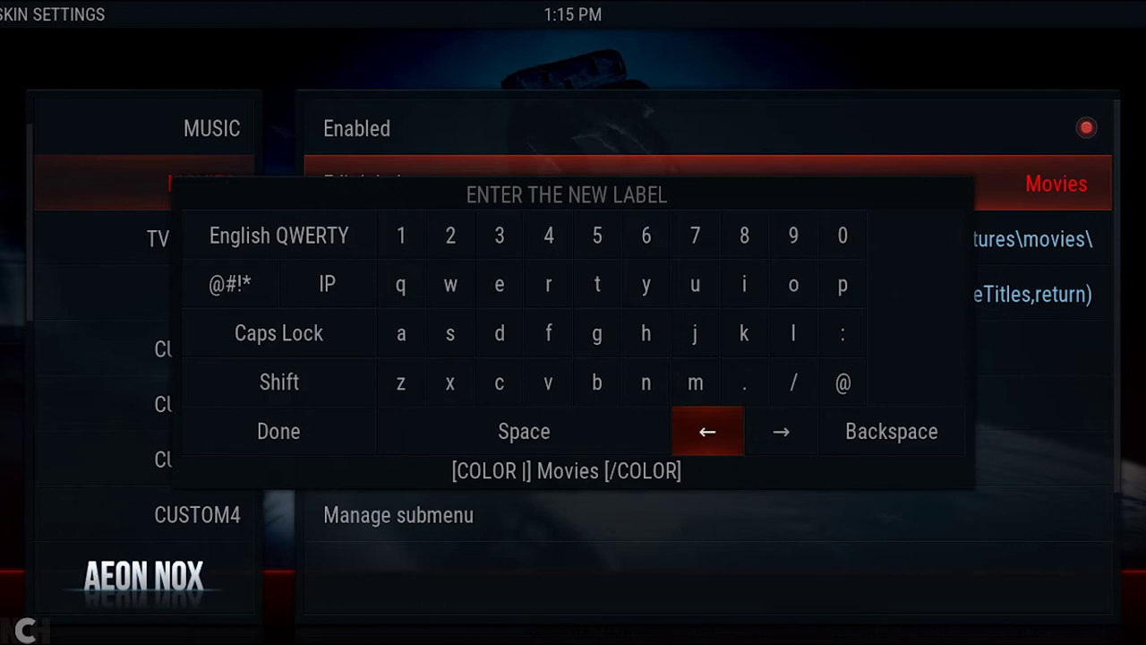
text(blue)
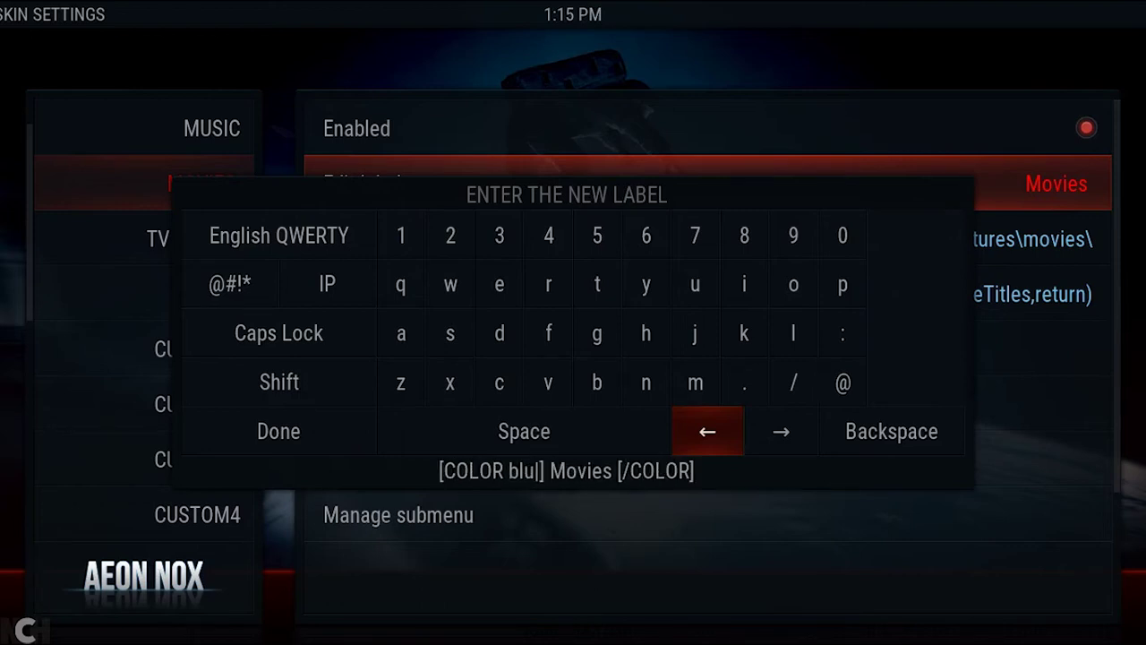
Replace the word Movies with Films and confirm the label [COLOR blue] Films [/COLOR]
click(800, 428)
click(801, 428)
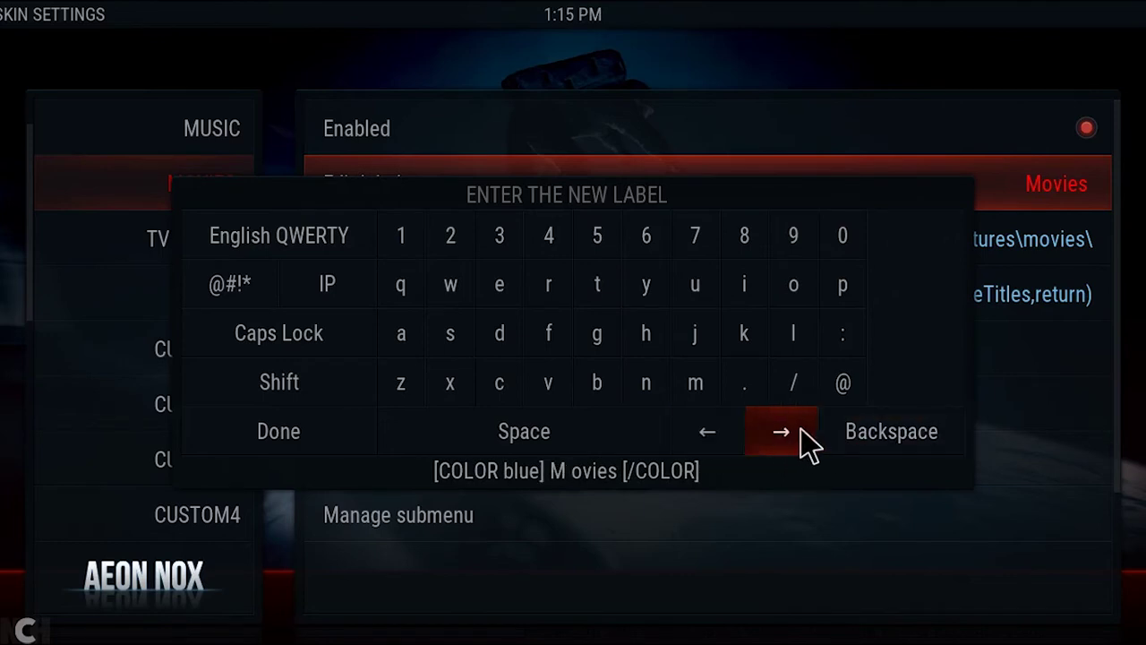
click(801, 428)
click(800, 428)
click(801, 428)
click(800, 428)
click(801, 428)
key(BackSpace)
key(BackSpace)
key(BackSpace)
key(BackSpace)
key(BackSpace)
key(BackSpace)
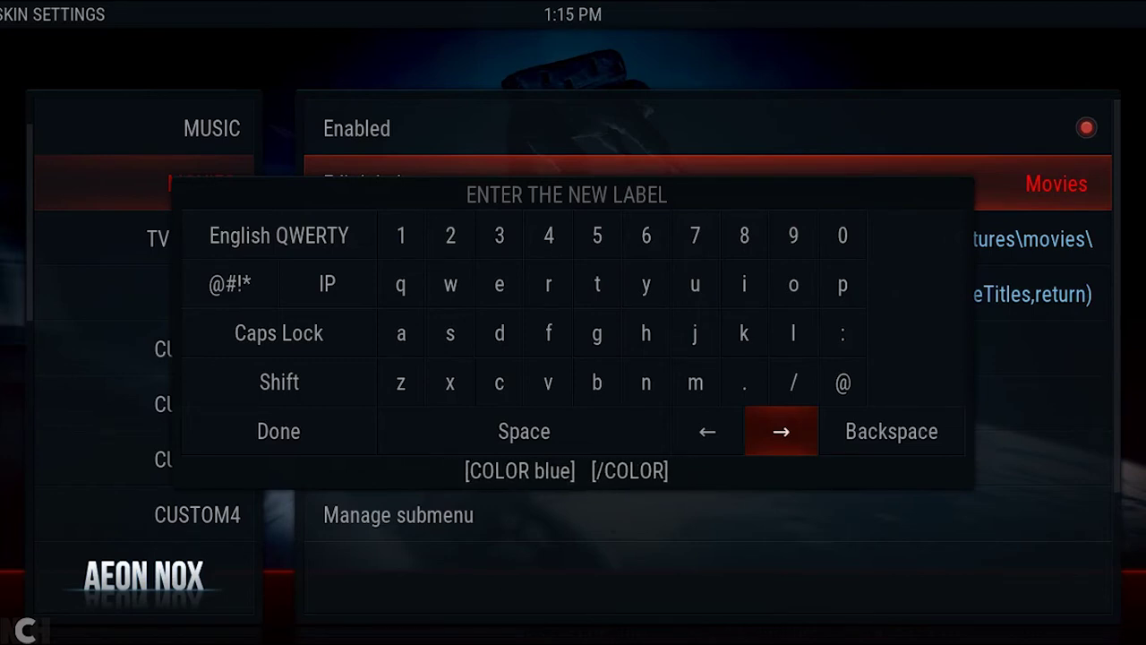
text(Films)
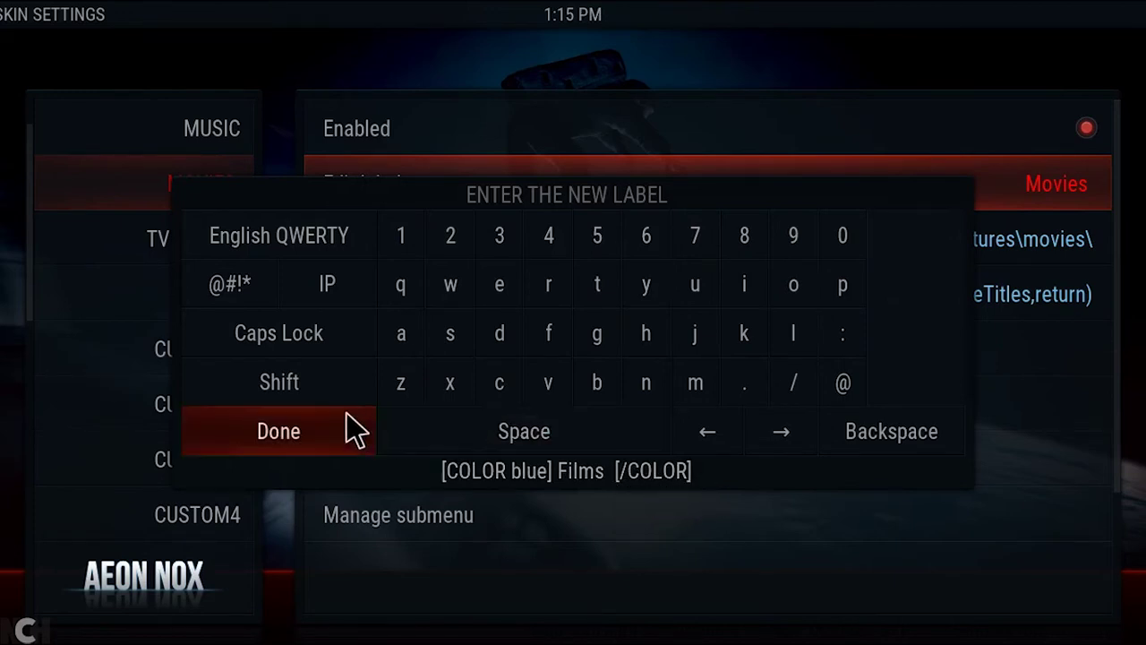
click(318, 430)
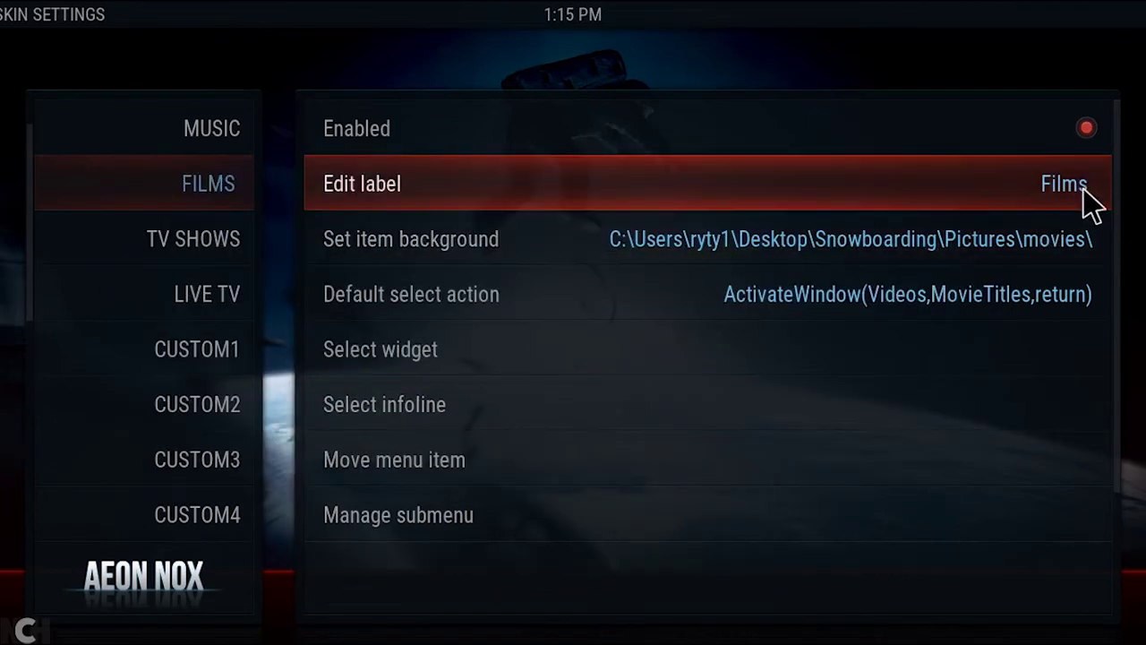
Reload the skin, view the blue FILMS item on home, then reopen Skin Settings
key(Escape)
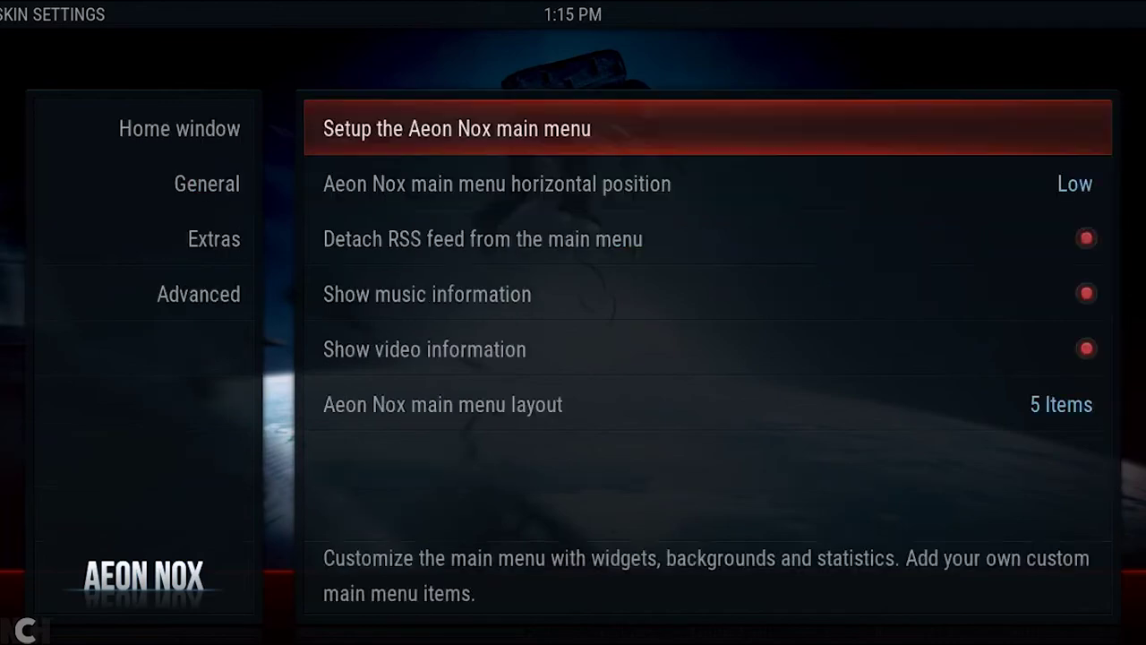
key(Left)
key(Left)
key(Left)
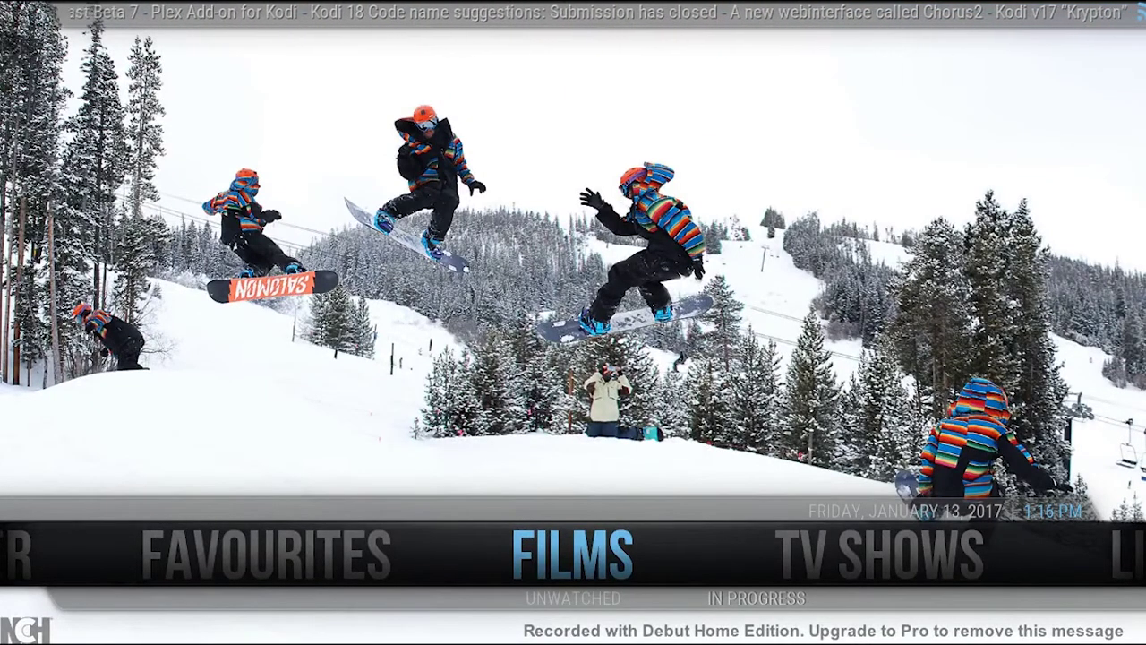
key(Right)
key(Right)
key(Right)
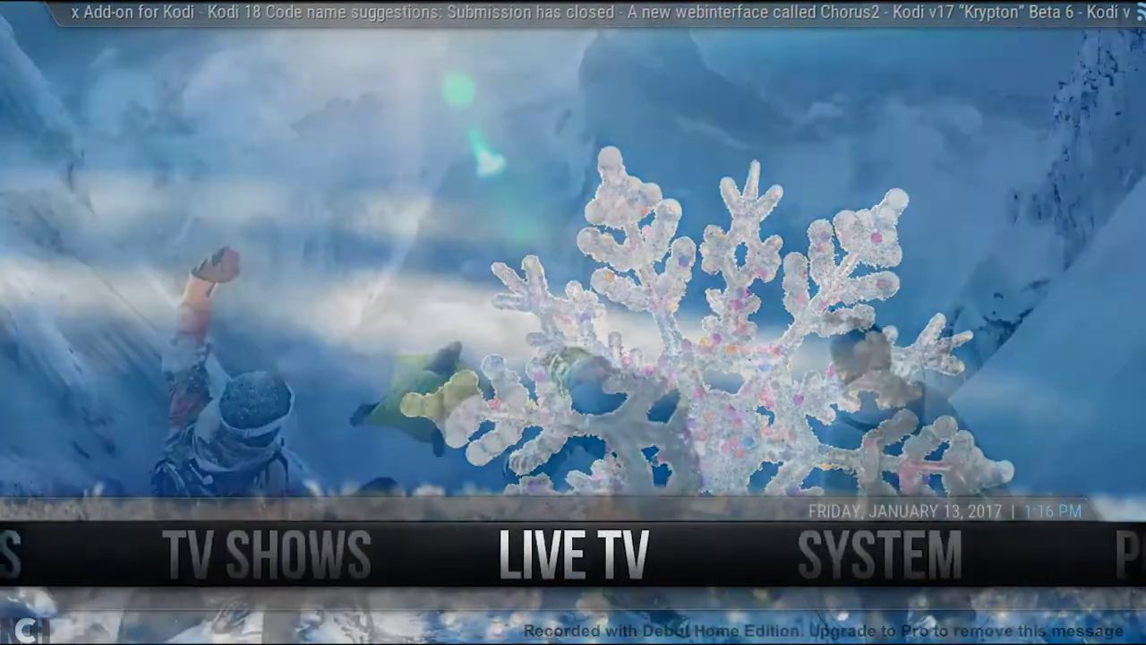
key(Left)
key(Return)
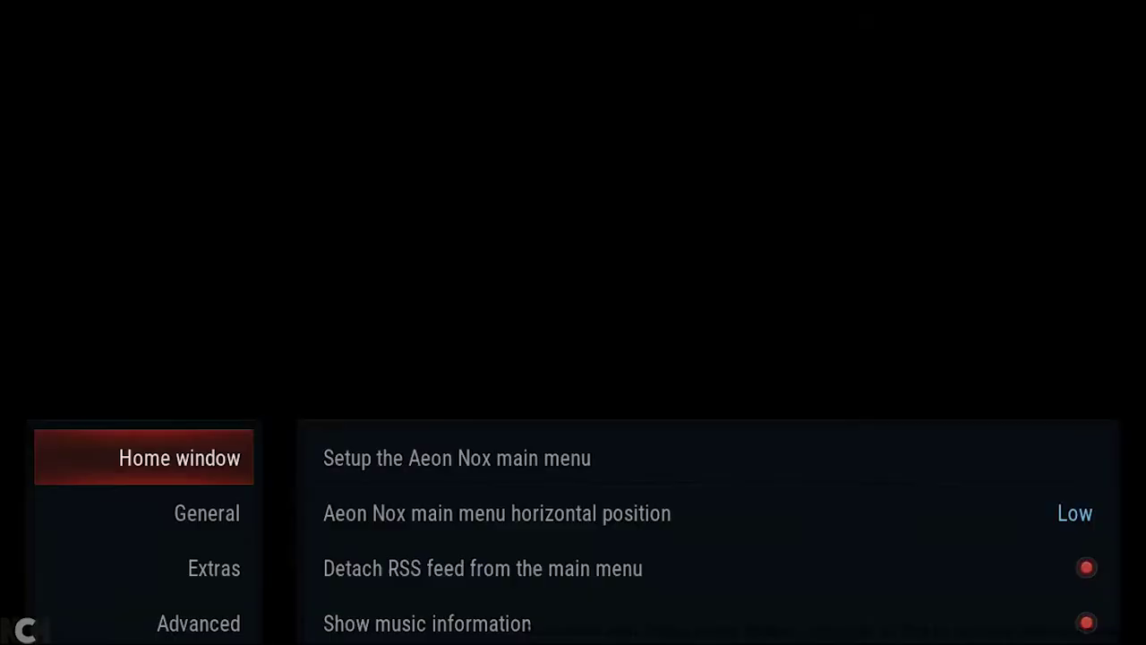
In the main menu setup, select TV SHOWS and open its label editor
key(Right)
key(Return)
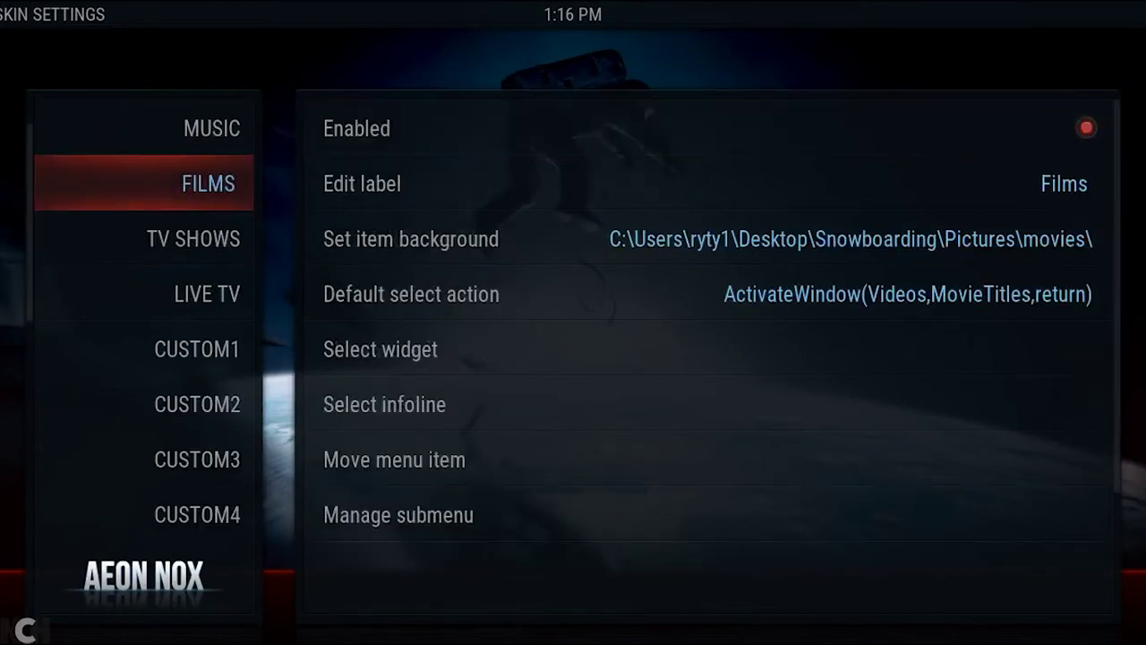
key(Down)
key(Right)
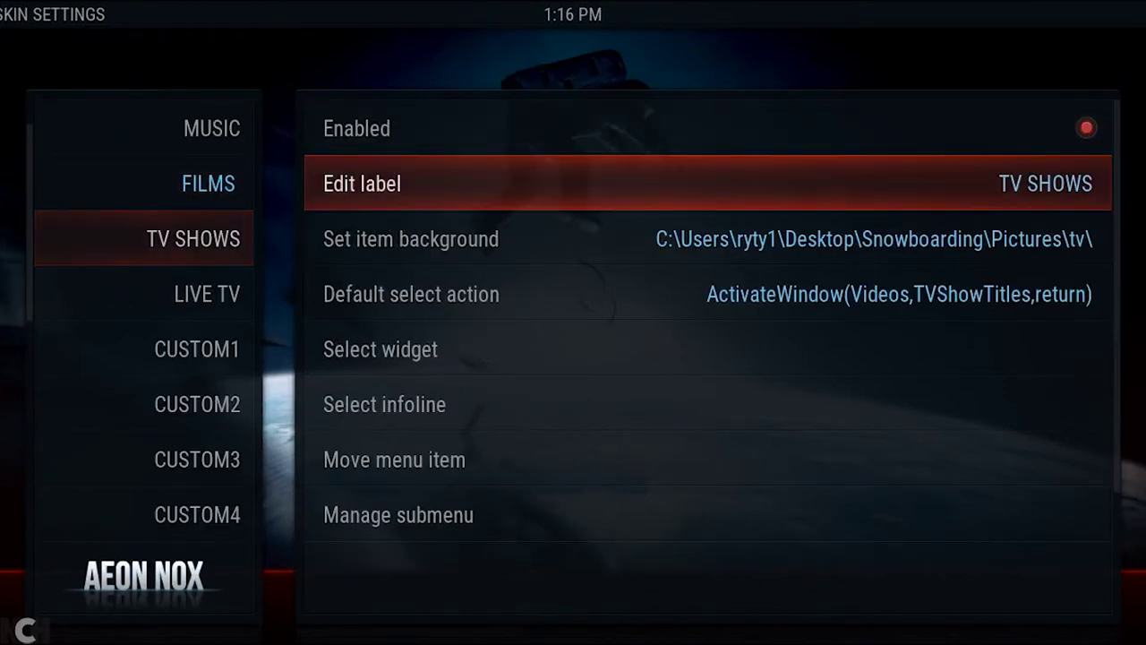
key(Return)
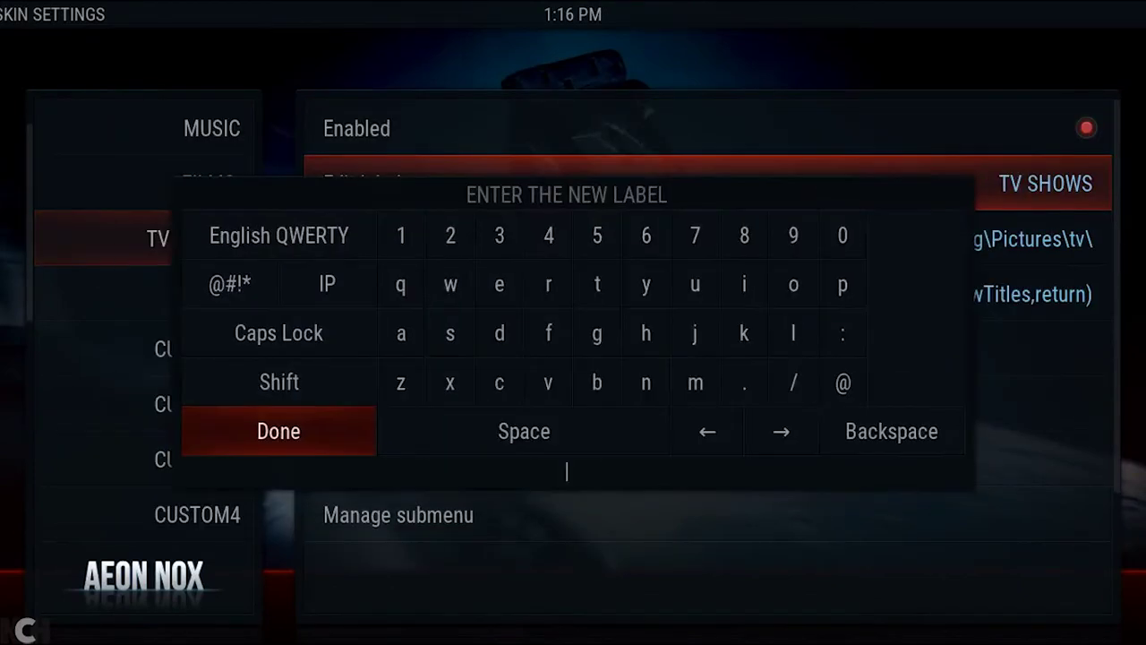
Enter the TV Shows label as [COLOR green] tv shows [/COLOR] and confirm with Done
text([COLOR gre)
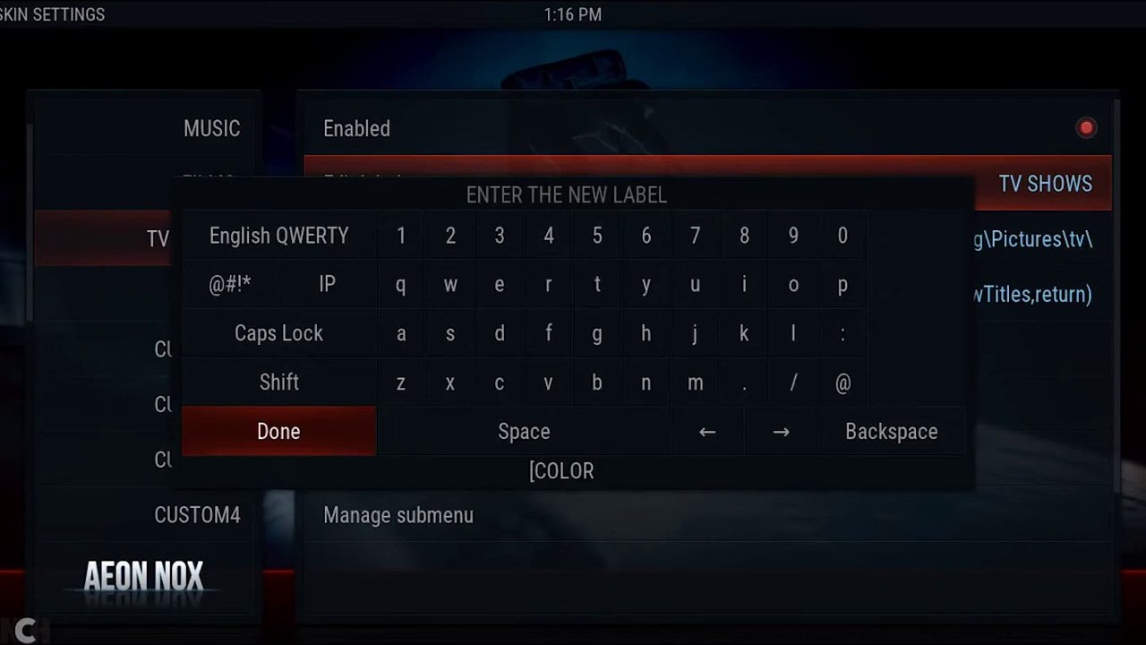
text(e)
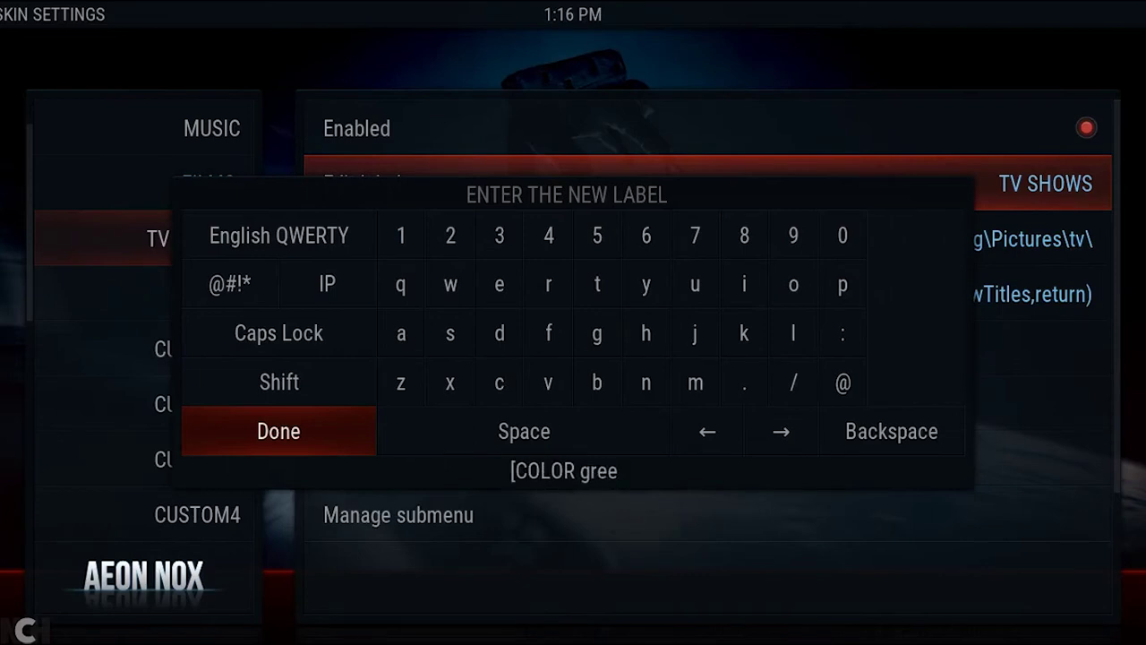
text(n})
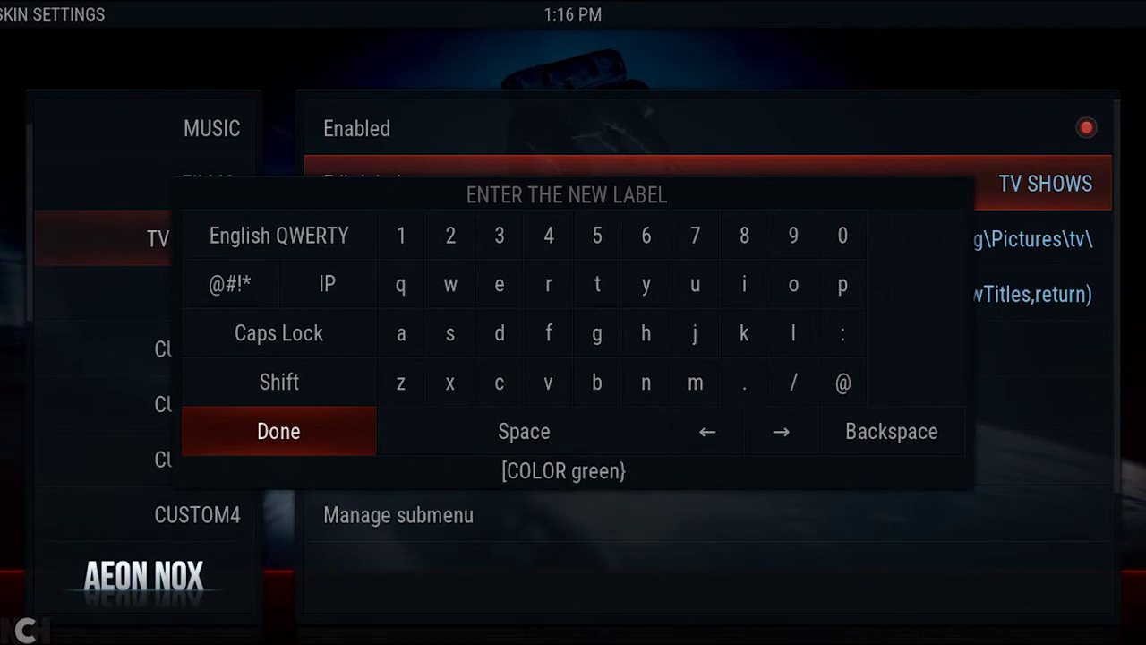
key(BackSpace)
text(])
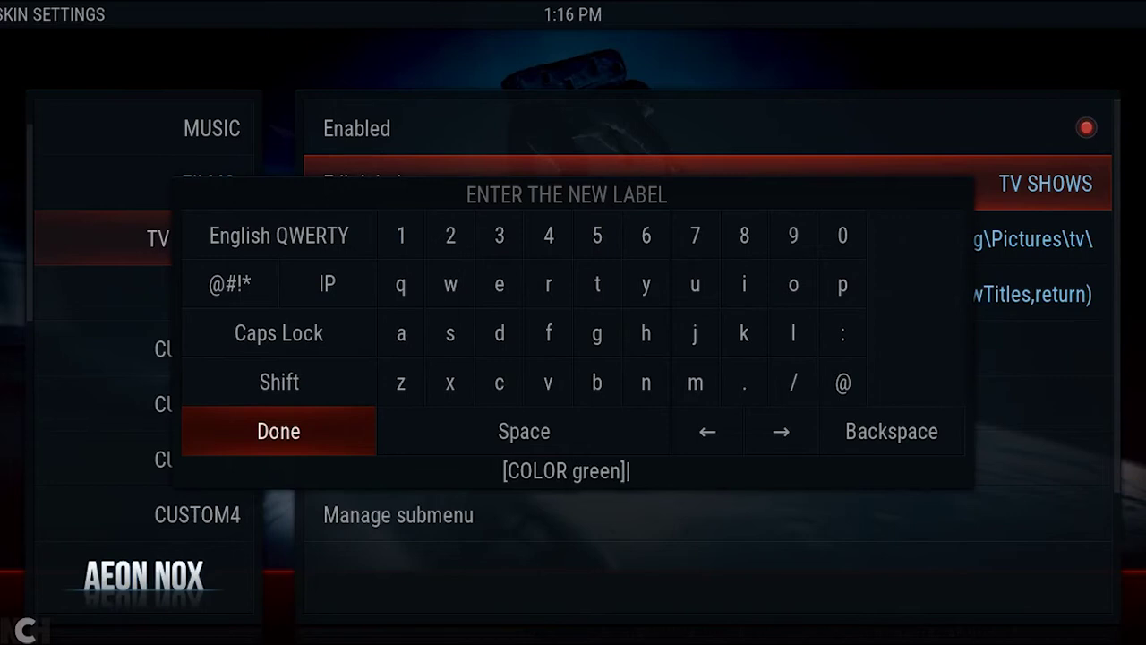
text( tv sh)
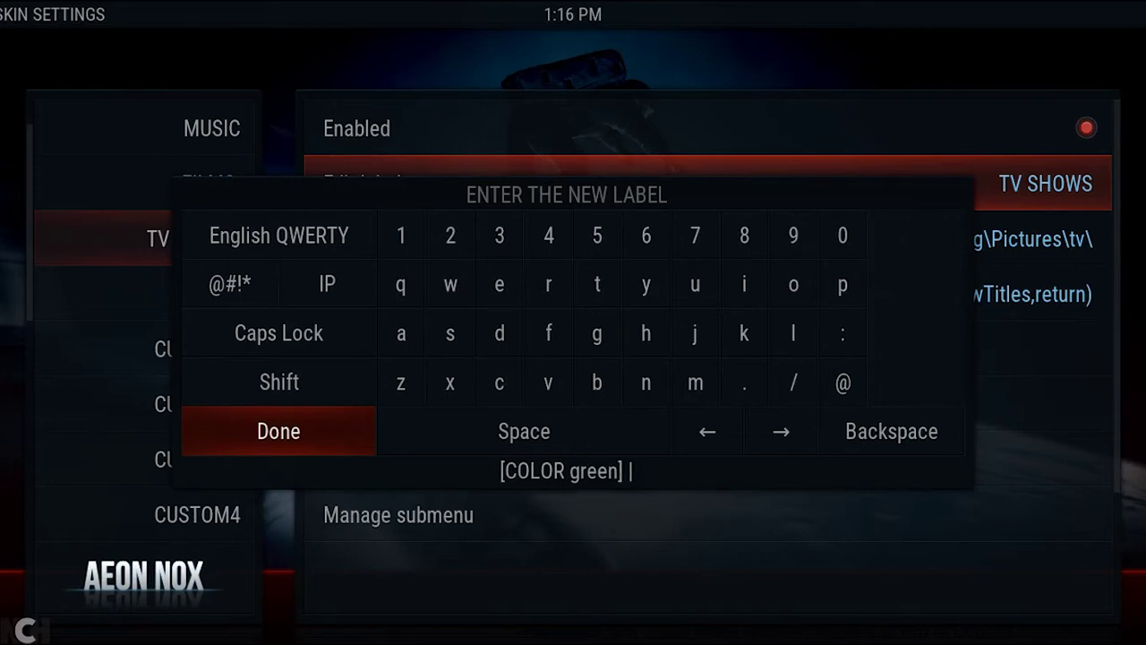
text(ows)
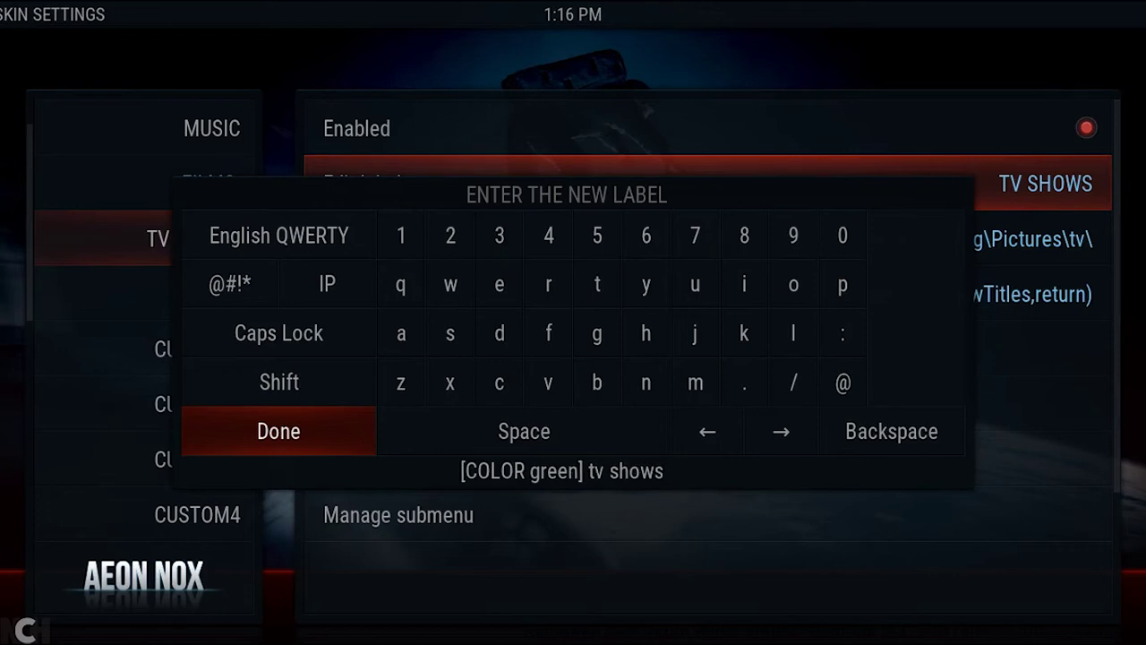
text([/)
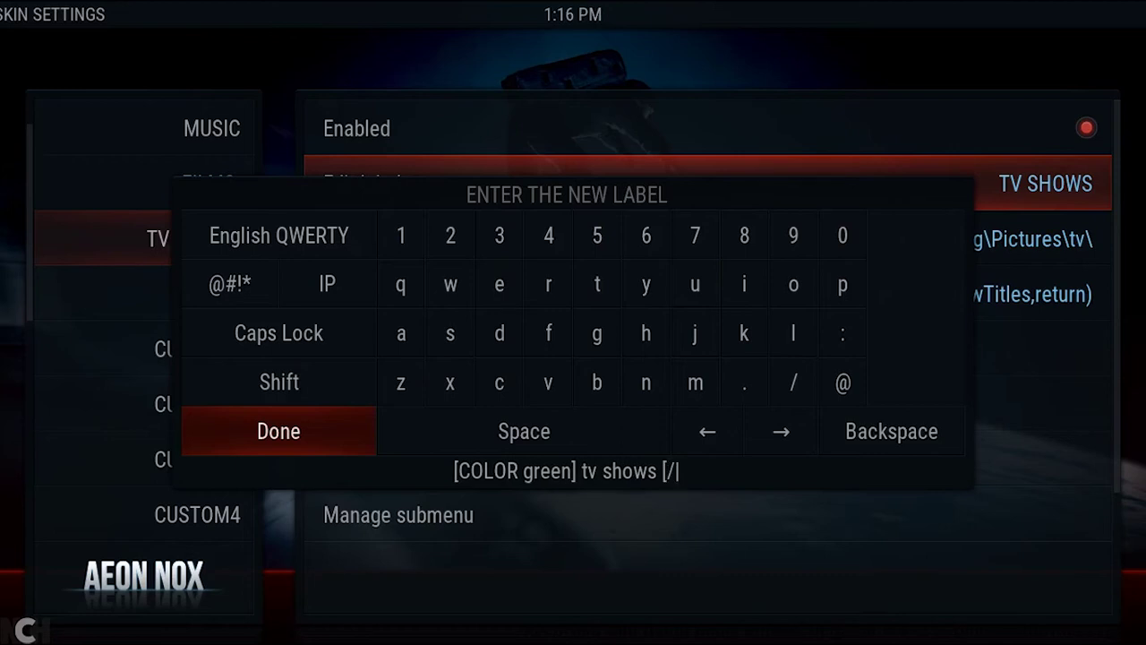
text(c)
key(BackSpace)
text(COL)
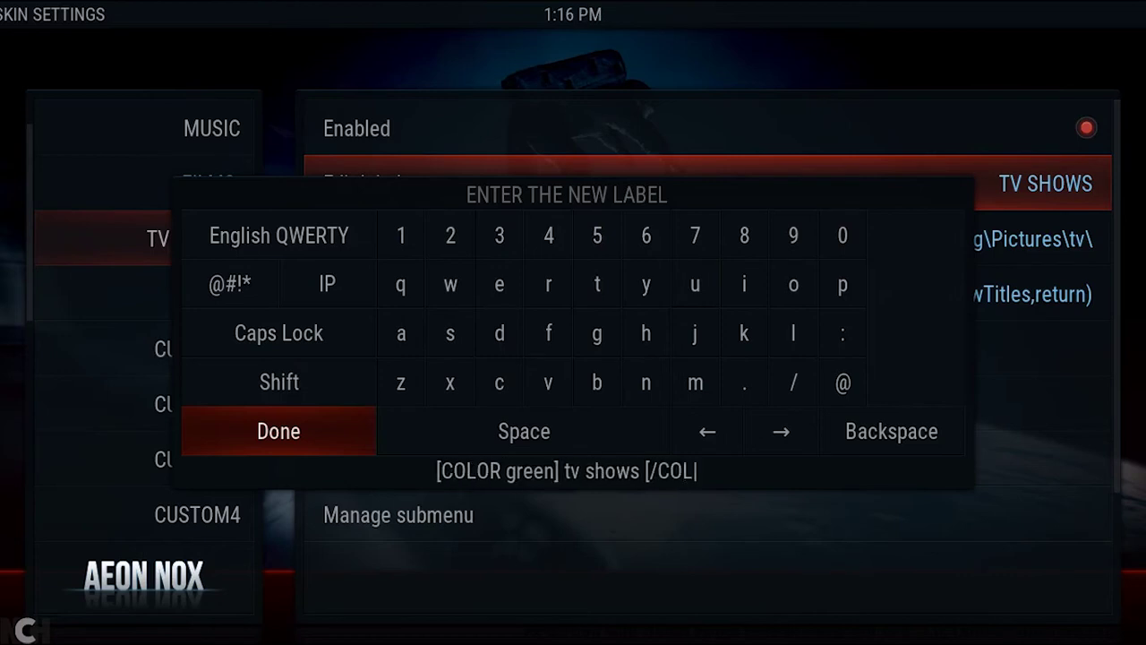
text(OR)
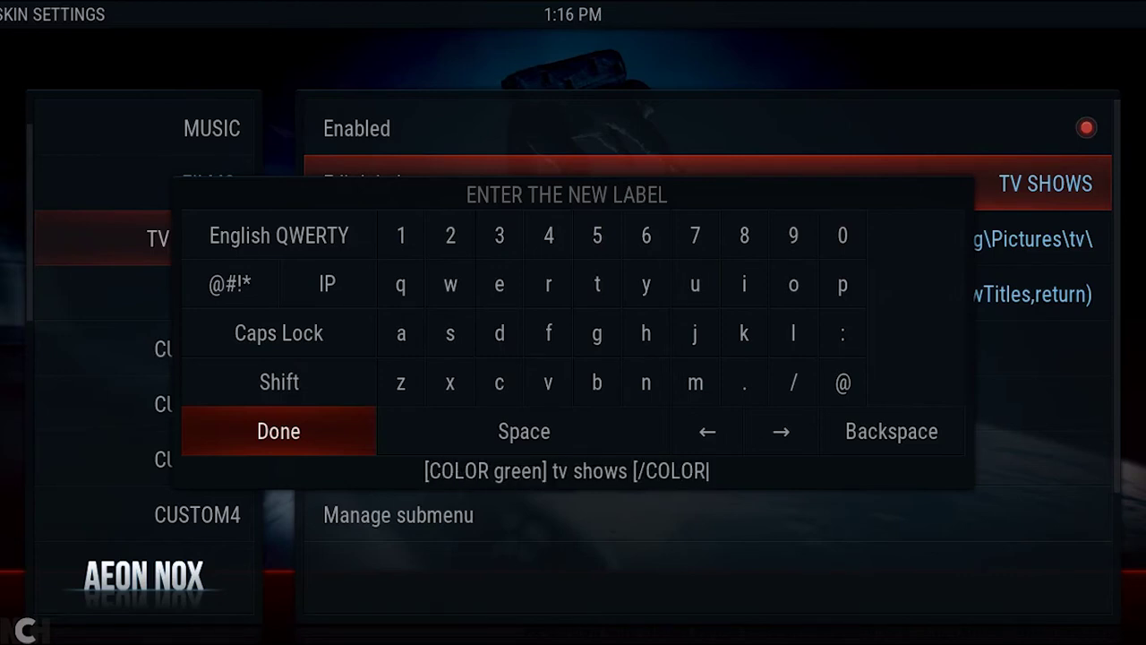
text(])
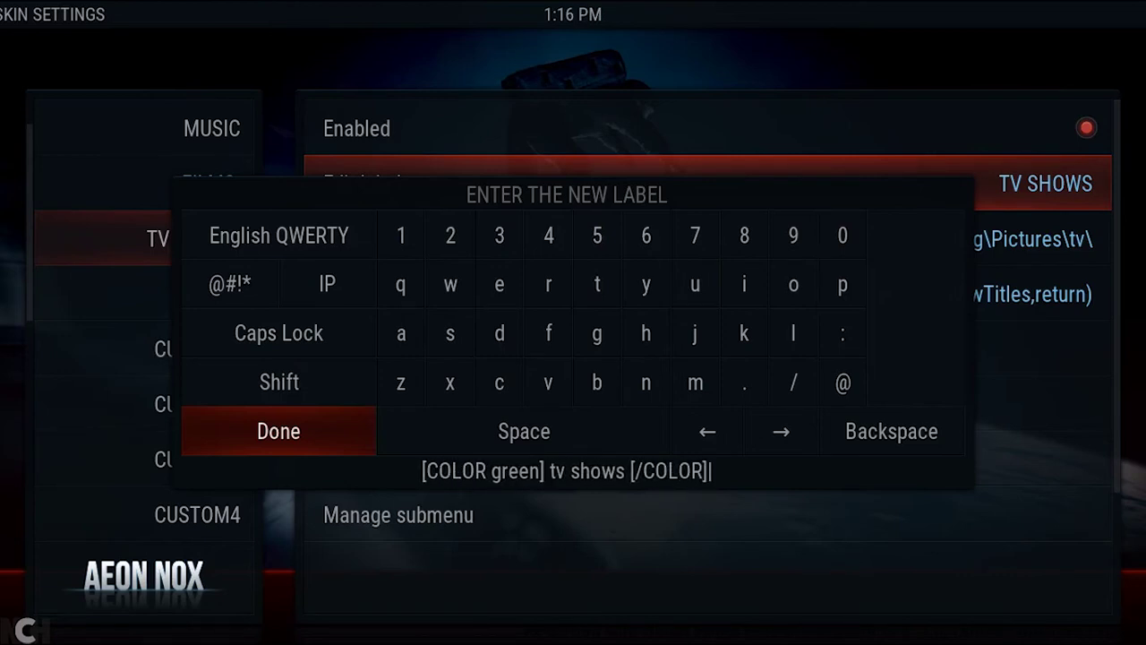
click(274, 439)
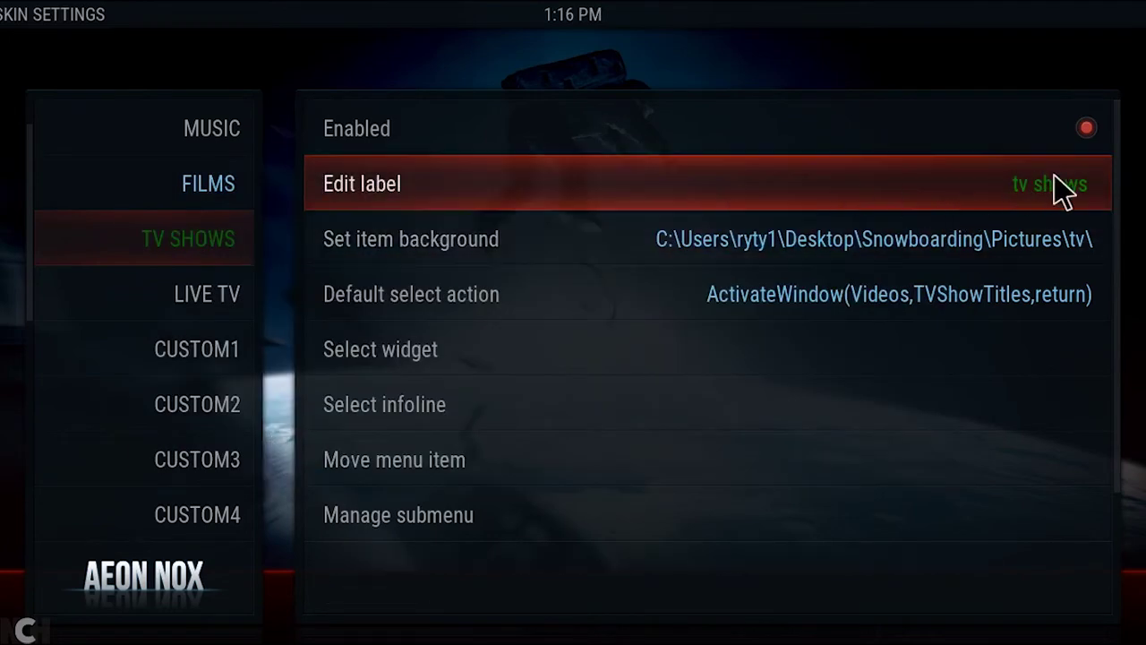
Return home to view the green TV SHOWS label, then open SYSTEM settings
key(Escape)
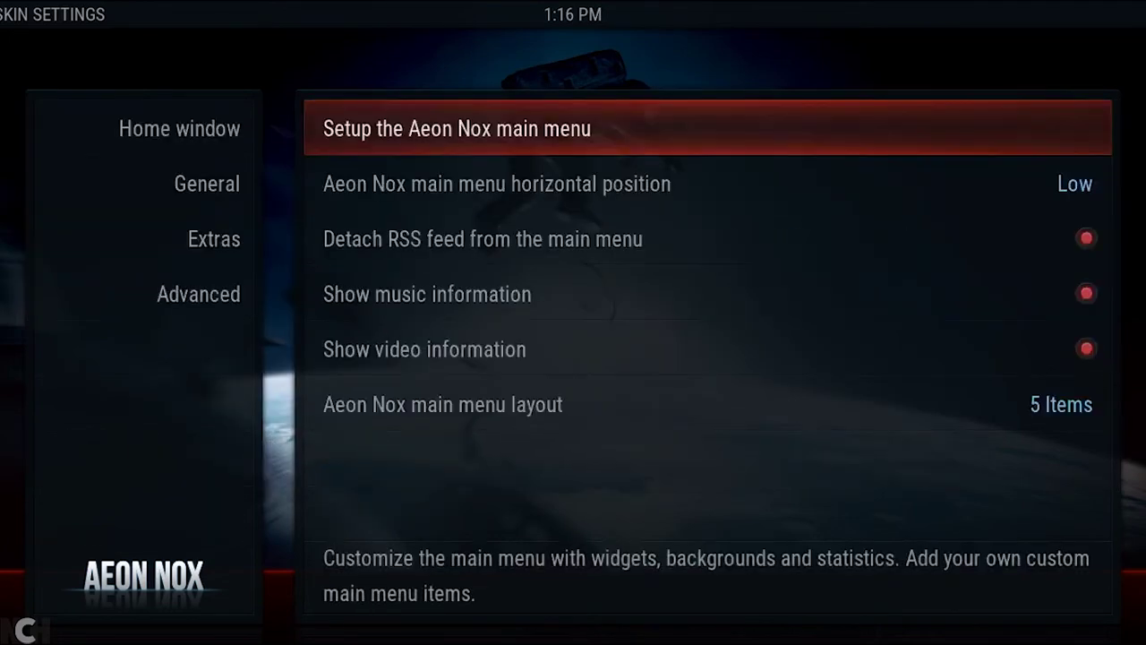
key(Escape)
key(Left)
key(Left)
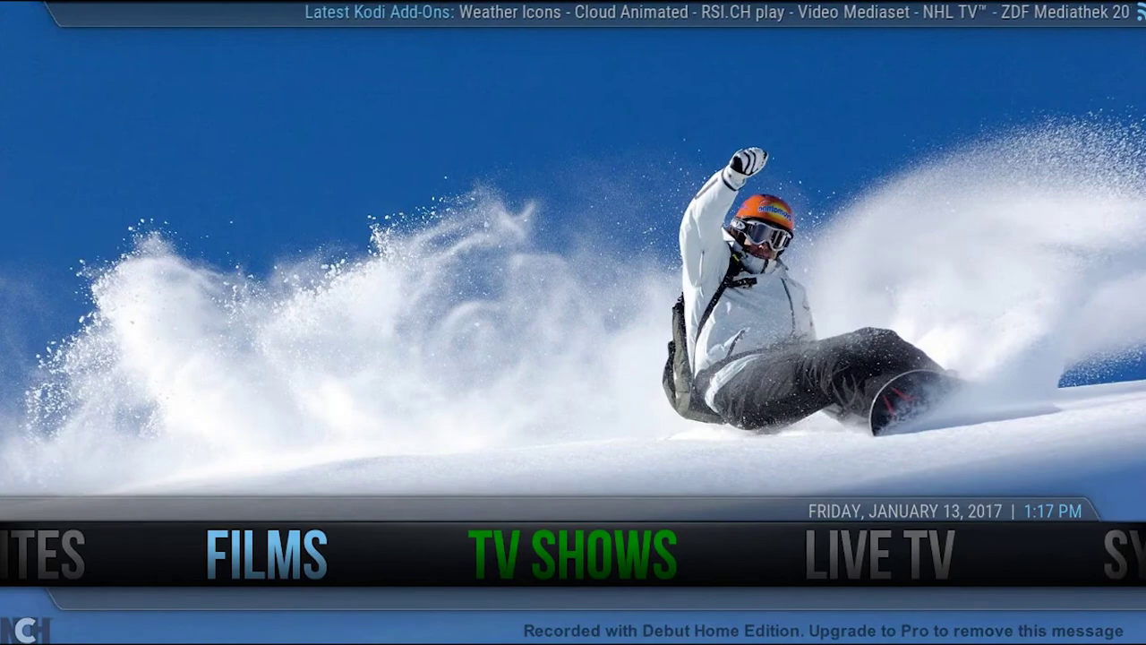
key(Right)
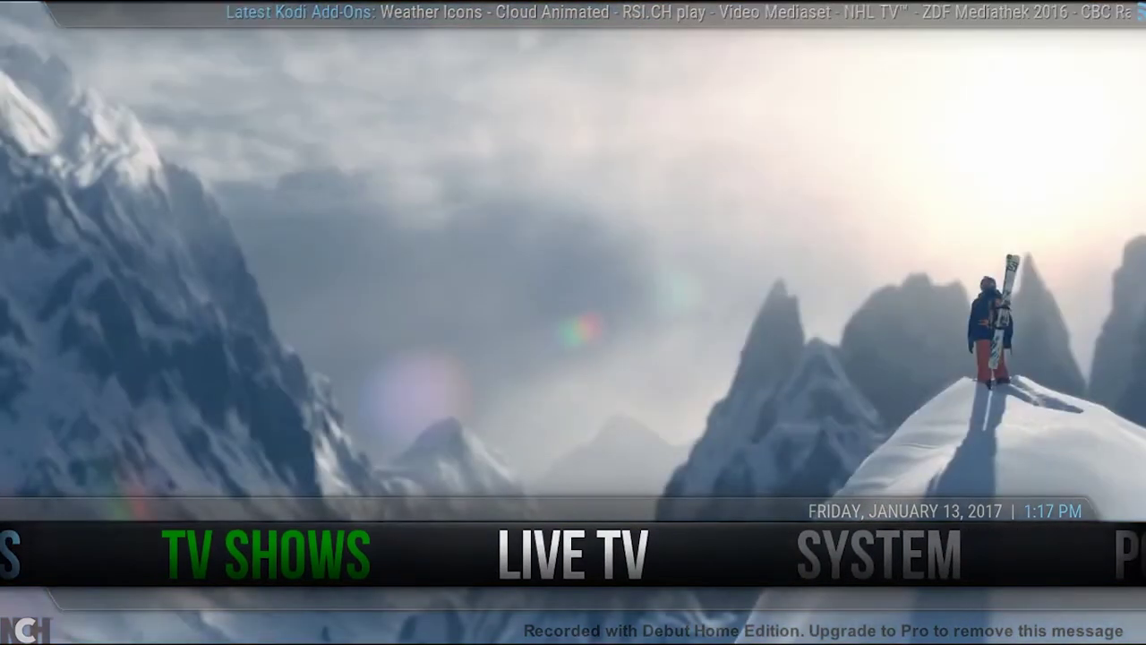
key(Right)
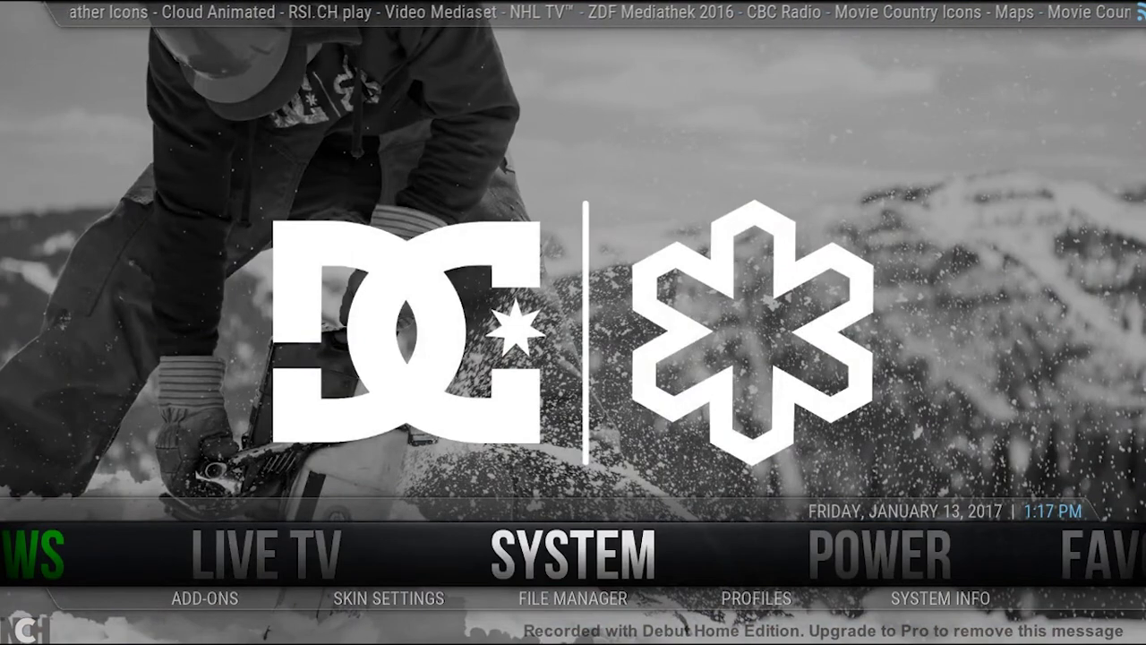
key(Return)
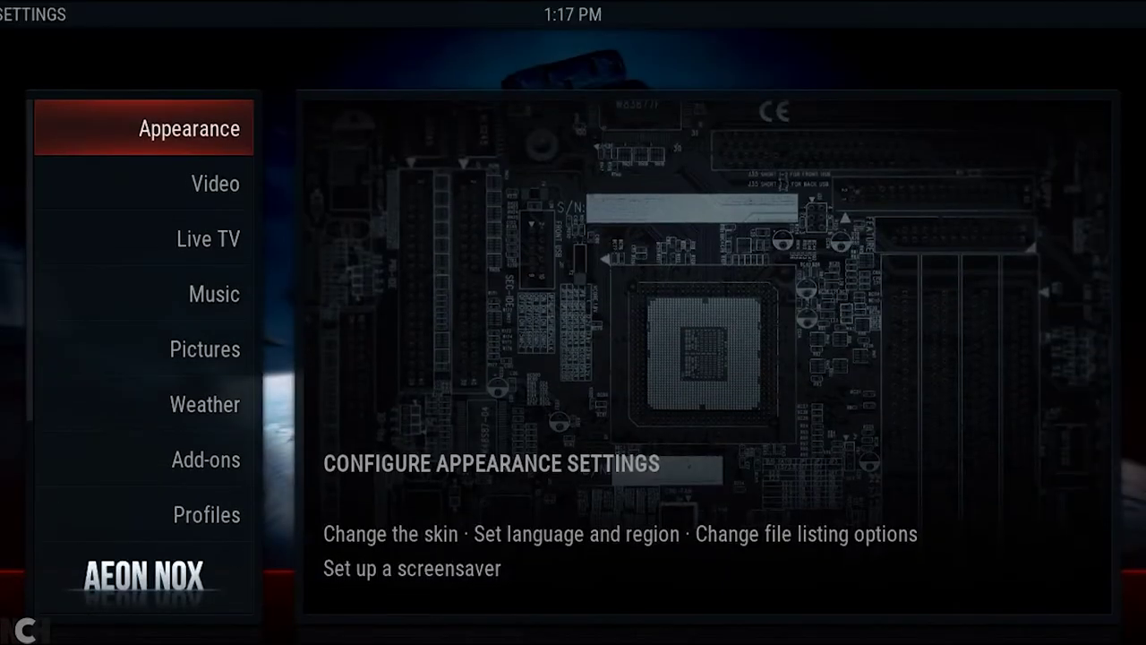
In Appearance settings, turn off the scrolling RSS news feeds ticker
key(Return)
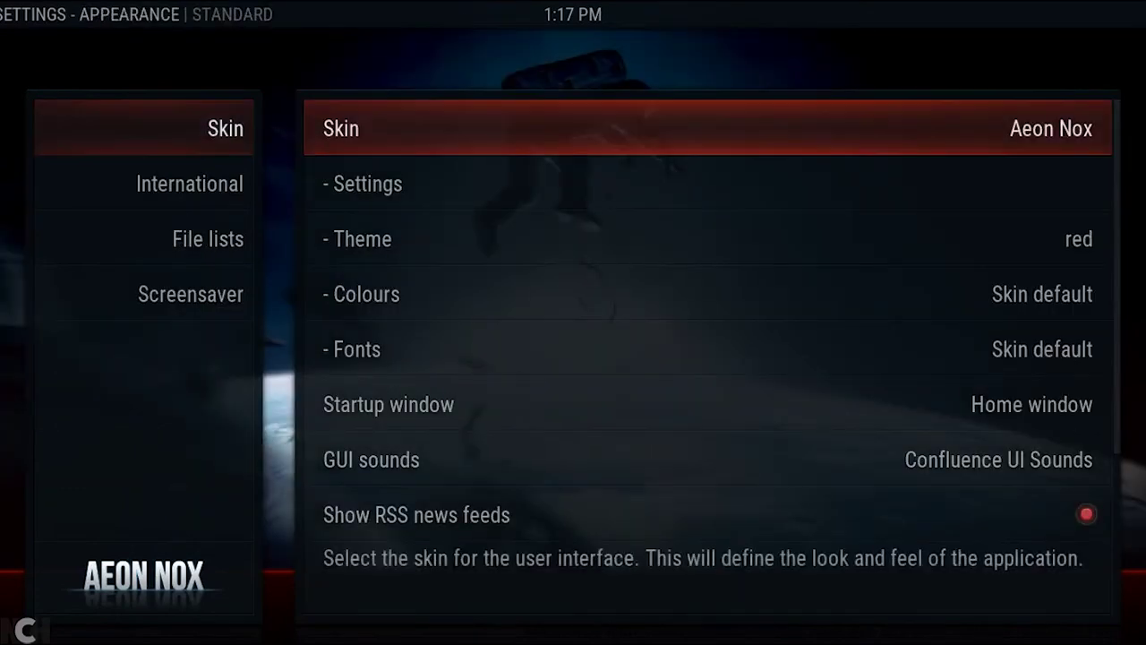
key(Down)
key(Down)
key(Down)
key(Down)
key(Down)
key(Down)
key(Down)
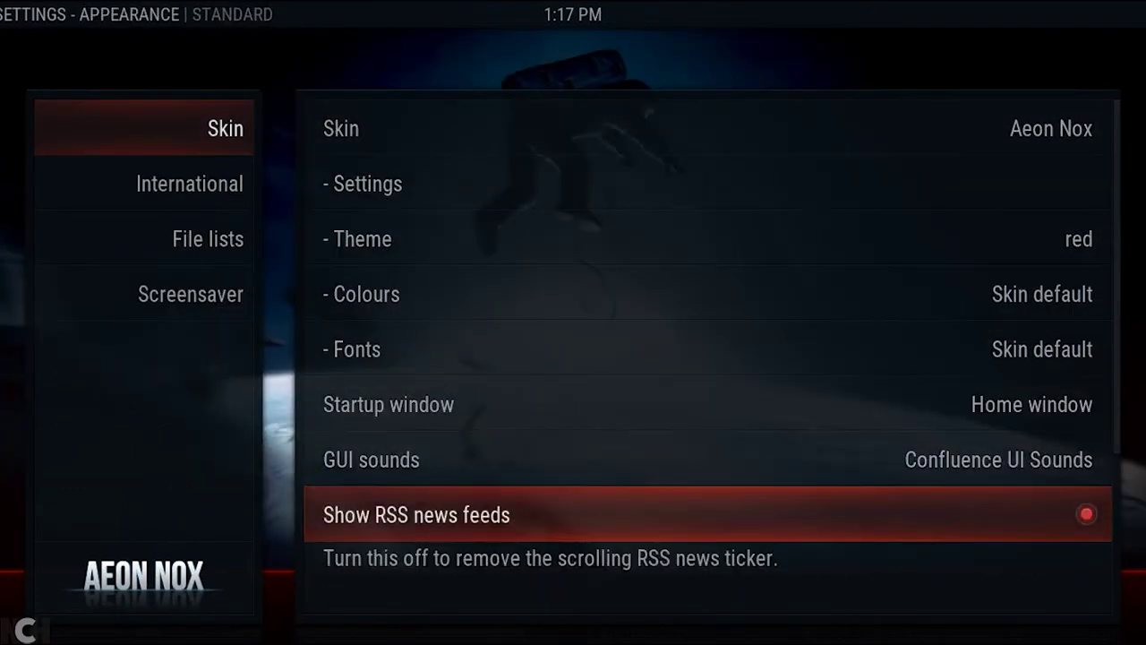
key(Return)
Set the skin Theme to orange
key(Up)
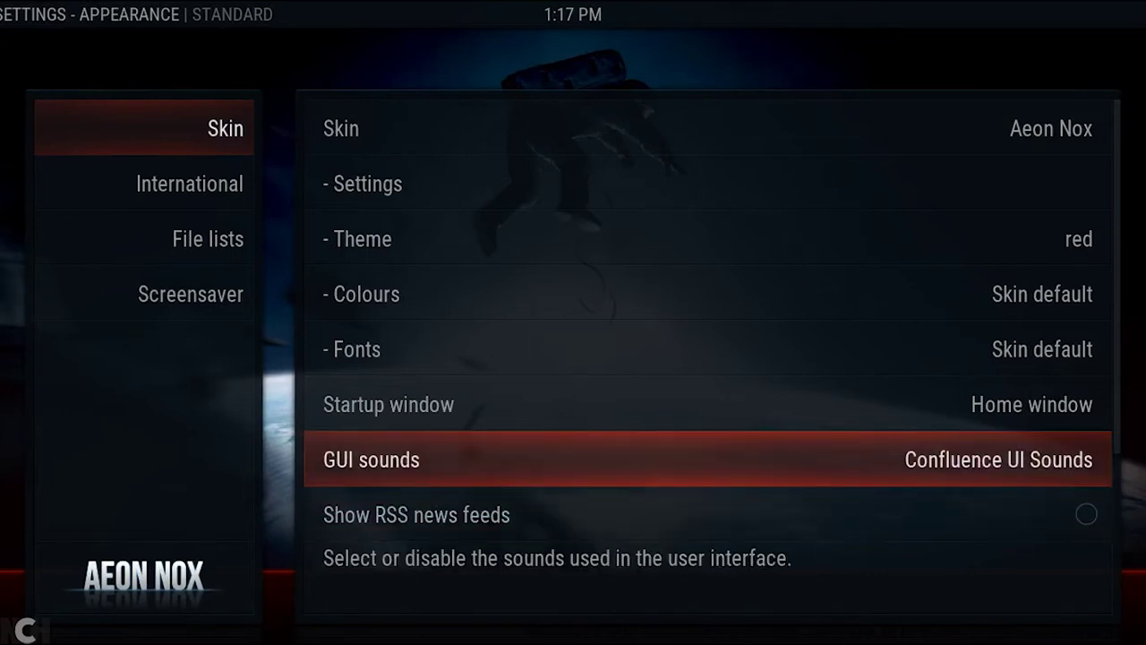
key(Up)
key(Up)
key(Up)
key(Up)
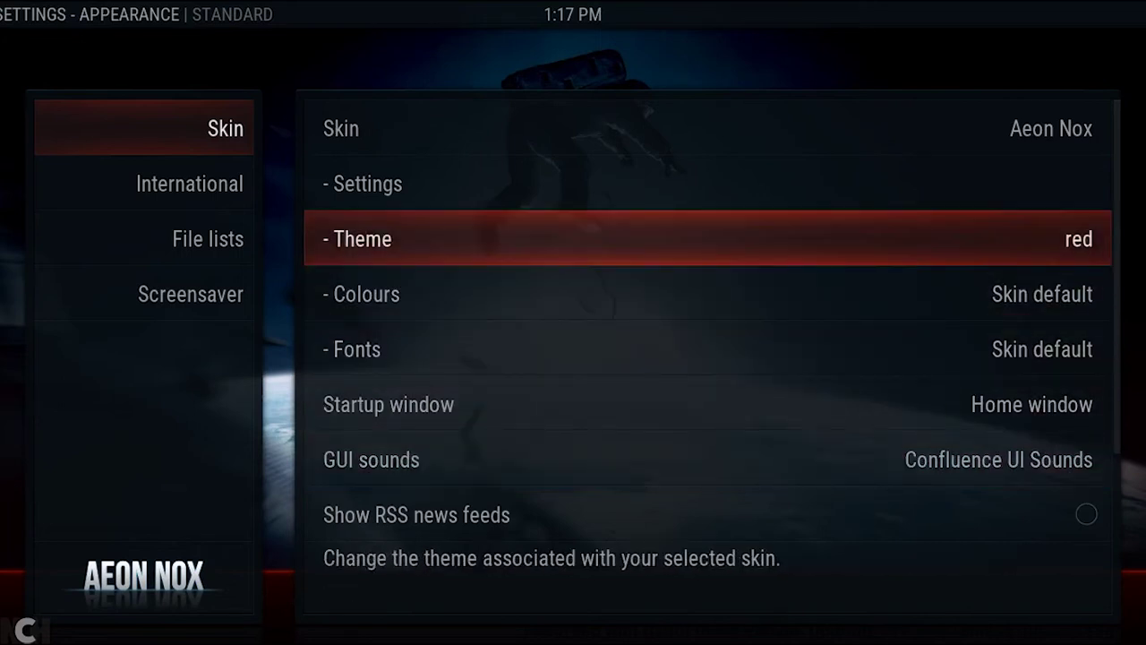
key(Return)
key(Up)
key(Up)
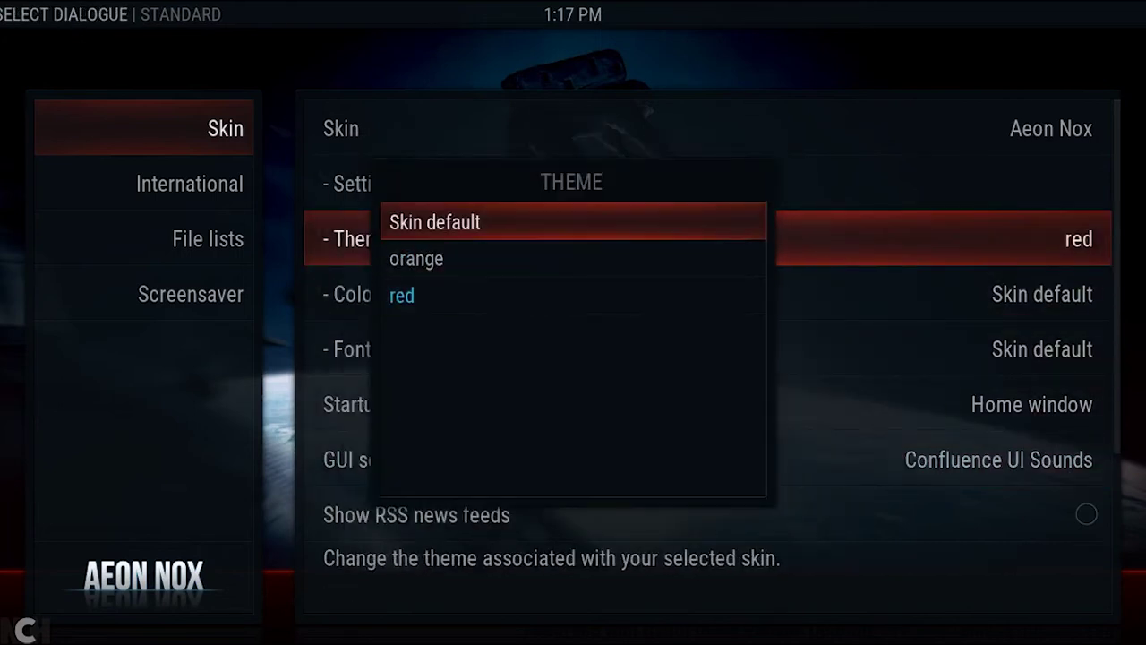
key(Down)
key(Down)
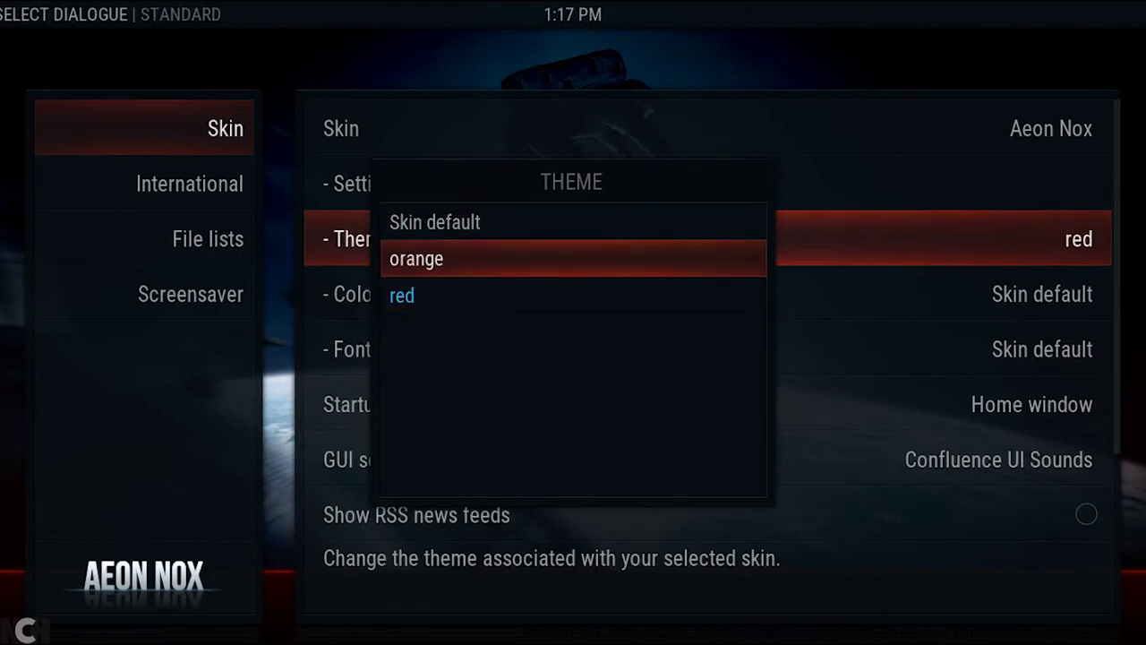
key(Return)
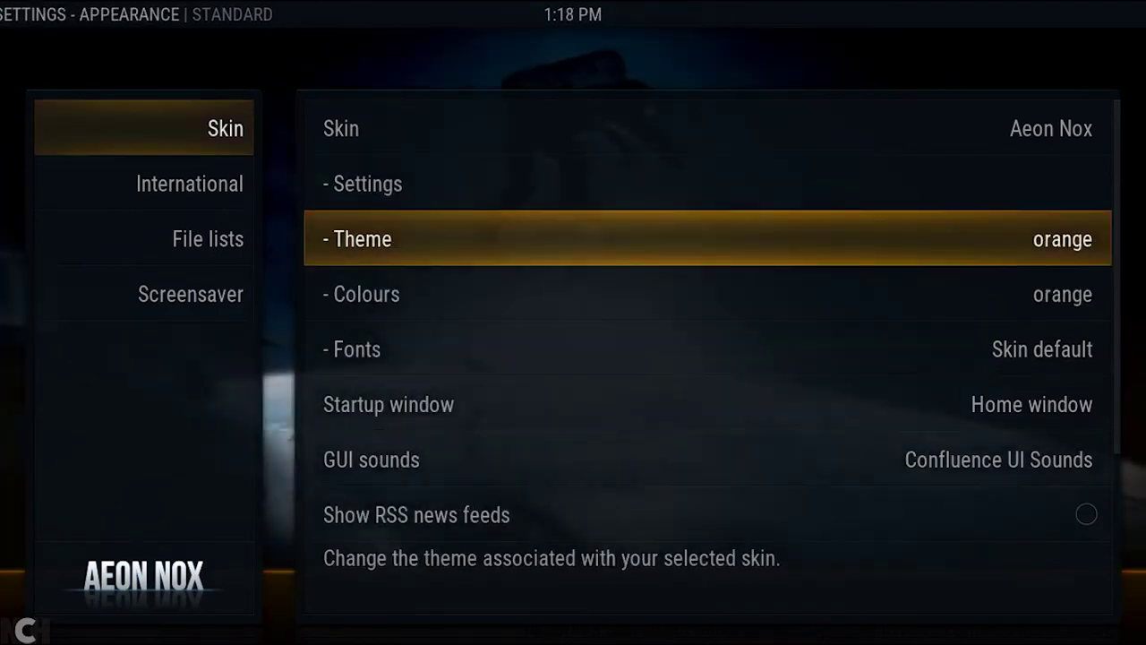
key(Down)
Revert the skin Theme to Skin default, leaving Colours on Skin default
key(Up)
key(Return)
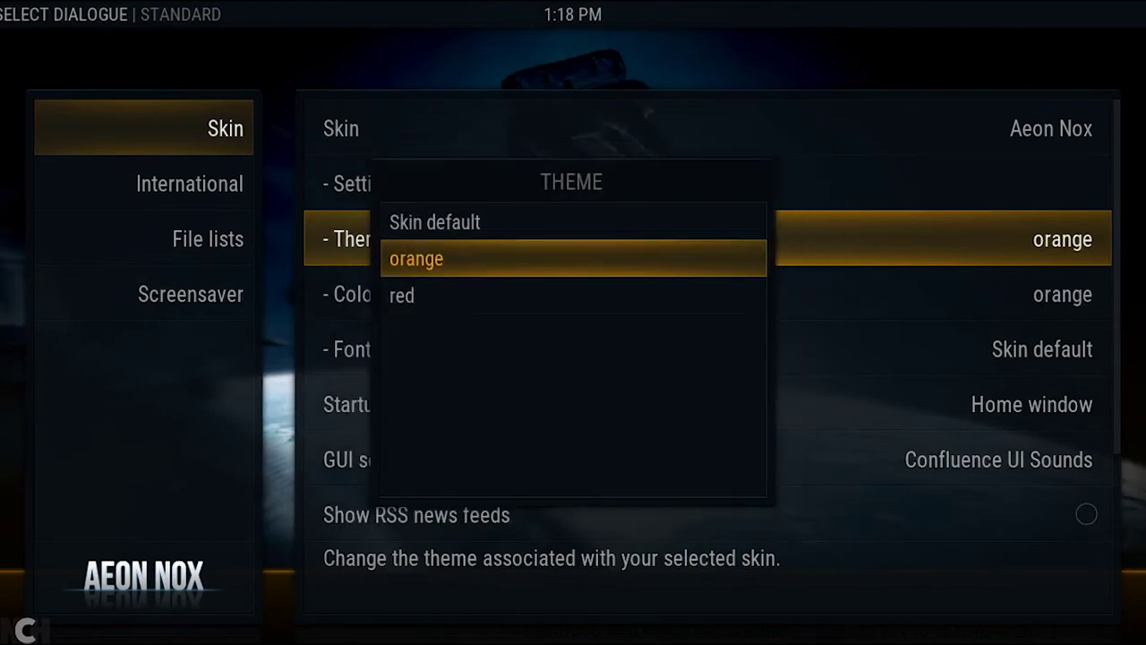
key(Up)
key(Return)
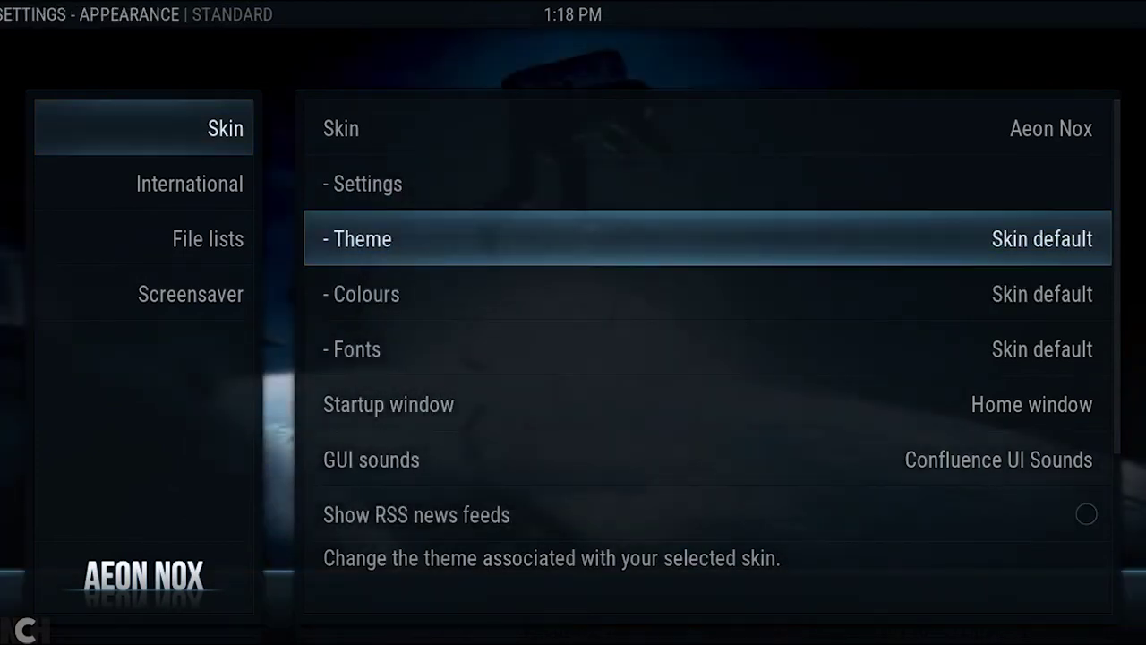
key(Down)
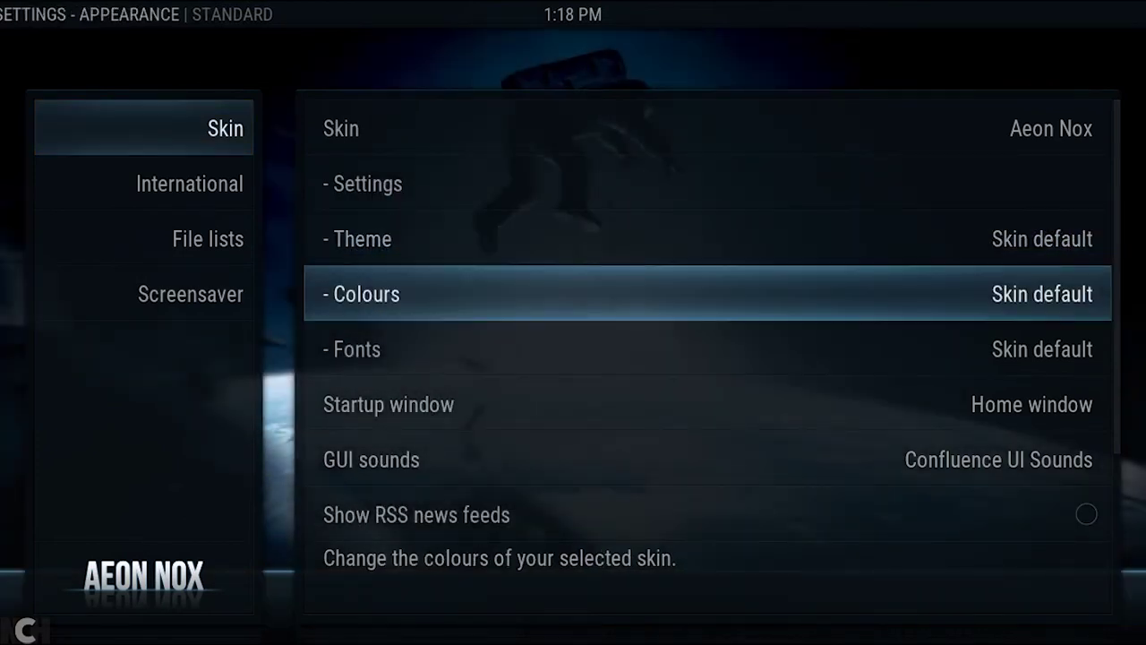
key(Up)
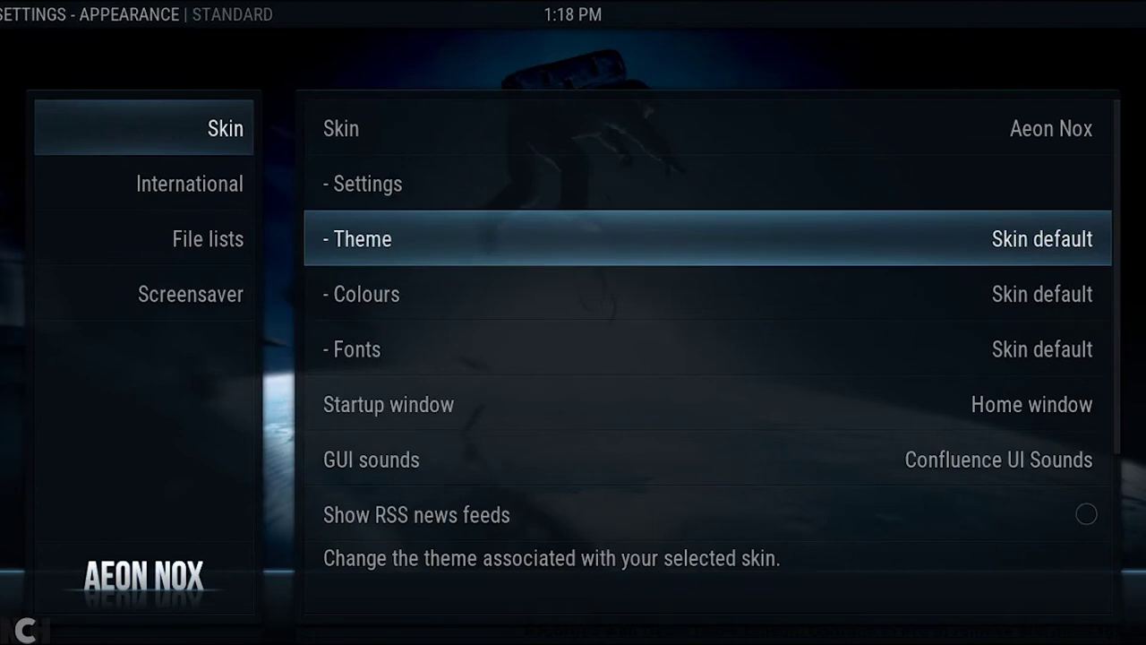
key(Down)
key(Down)
key(Down)
key(Down)
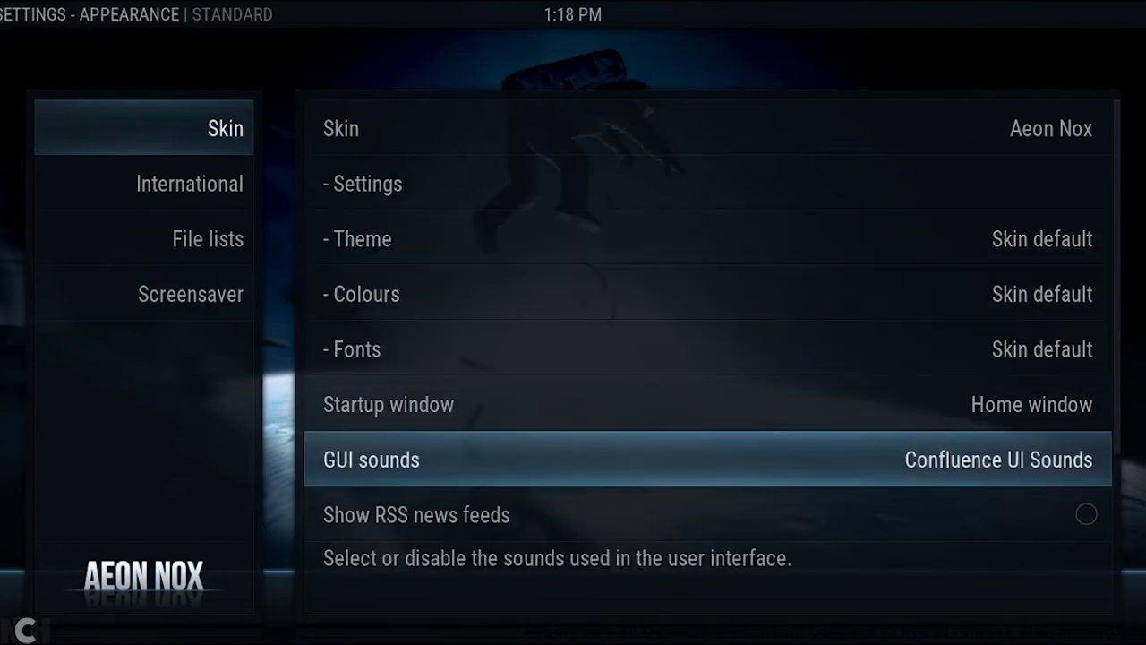
Set GUI sounds to None
key(Return)
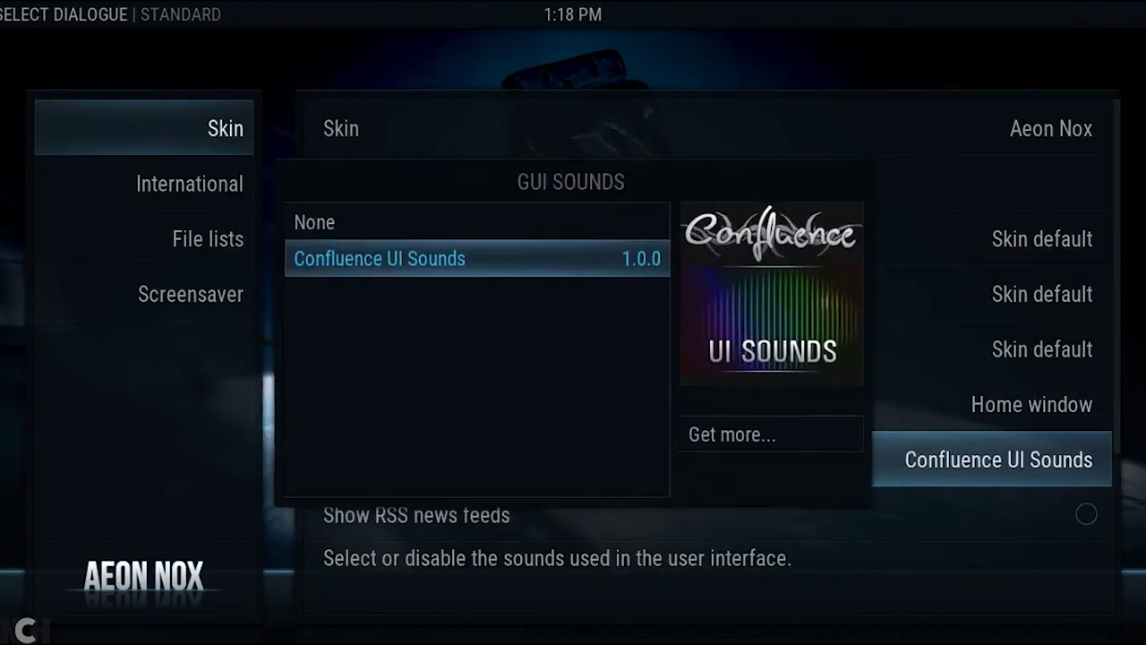
key(Up)
key(Return)
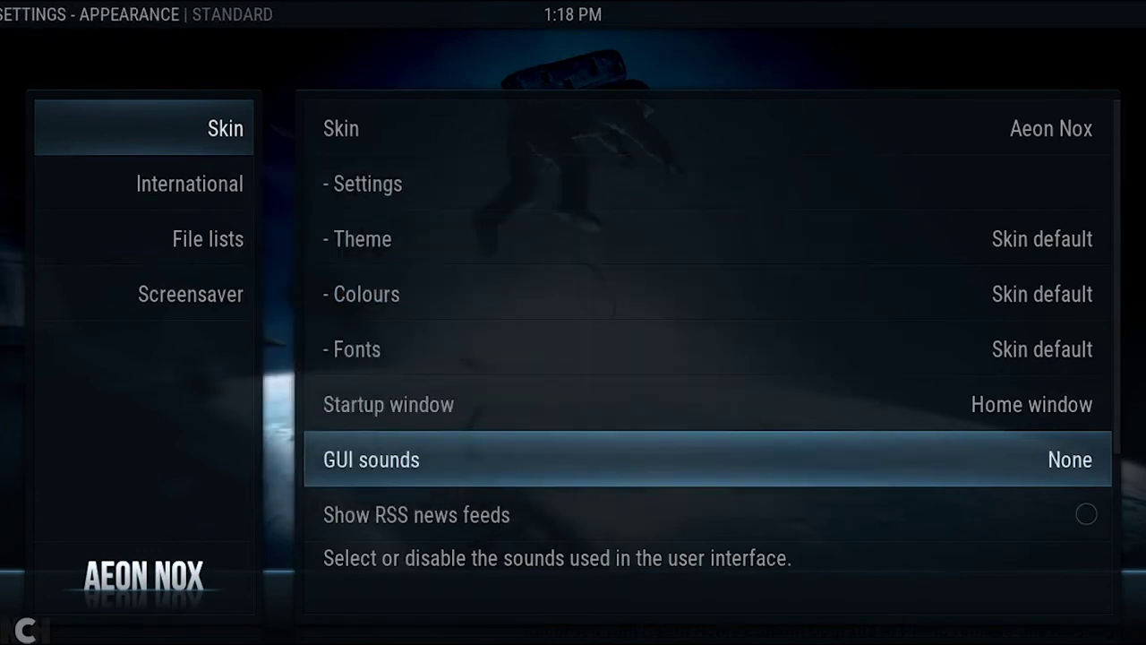
Confirm Show RSS news feeds is off, then go back to the home menu
key(Up)
key(Up)
key(Up)
key(Down)
key(Down)
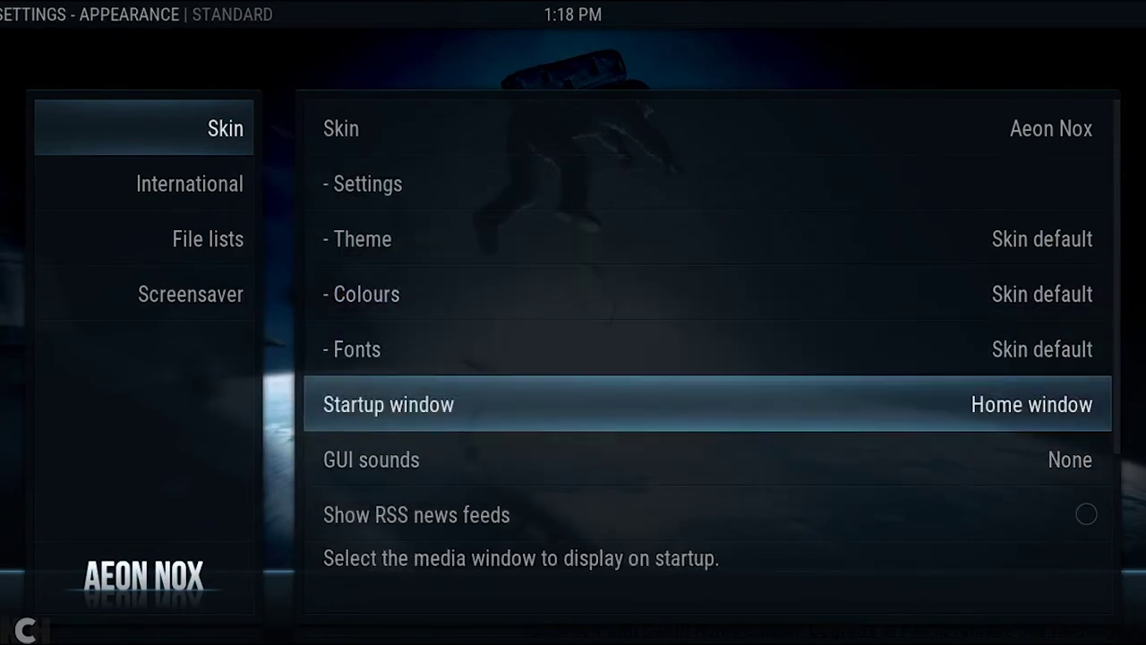
key(Down)
key(Down)
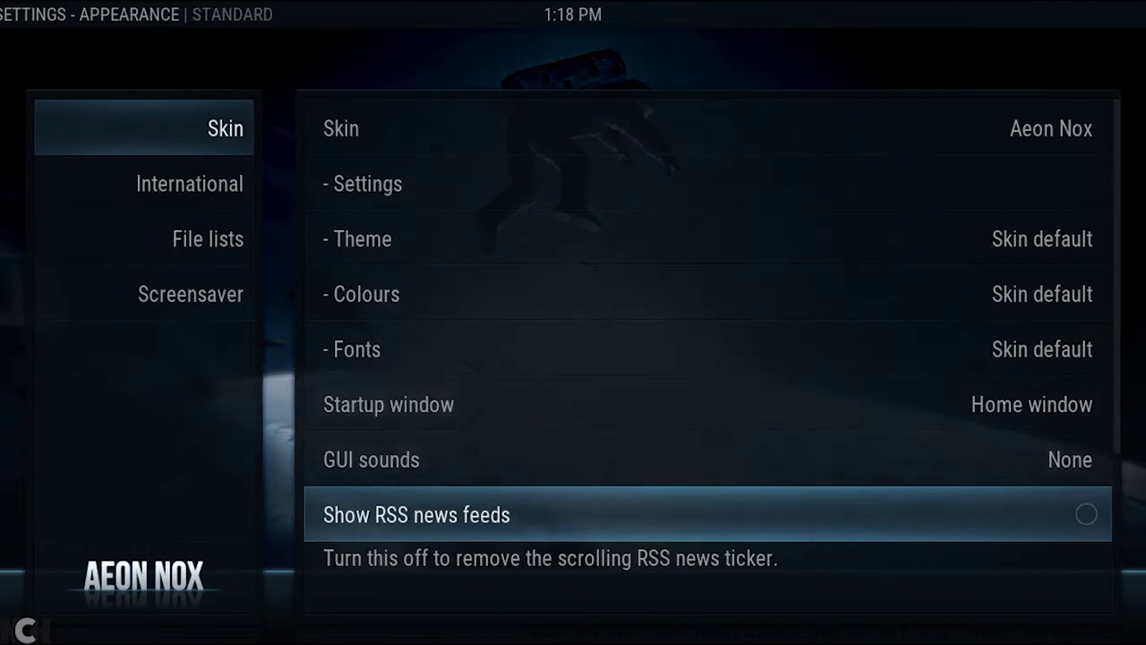
key(Escape)
key(Escape)
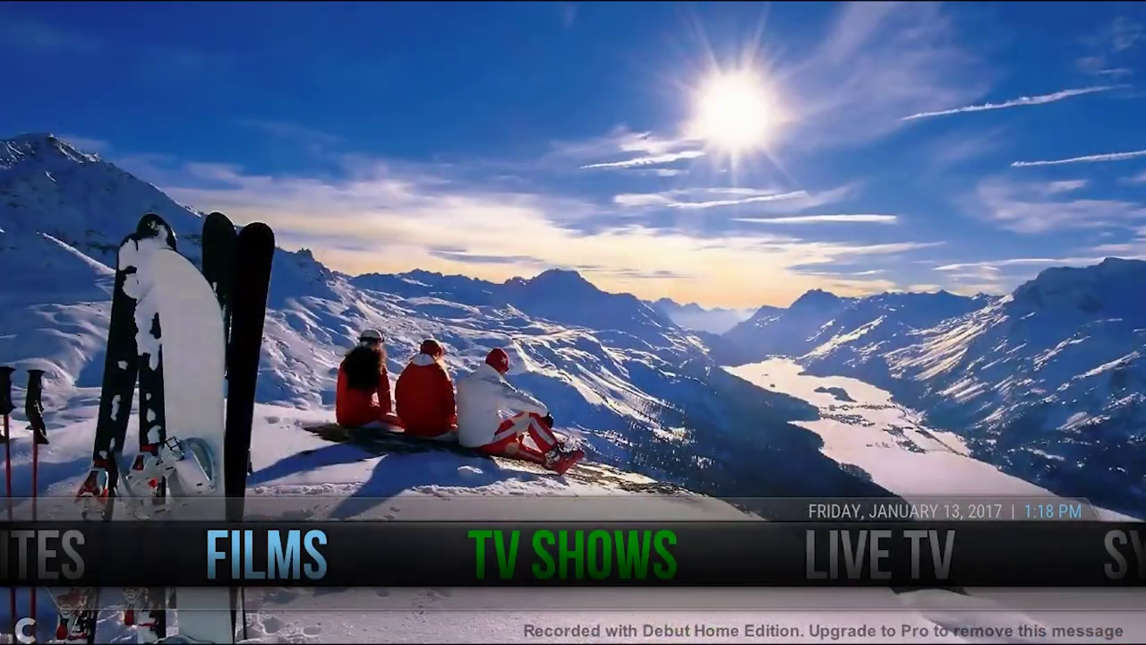
key(Left)
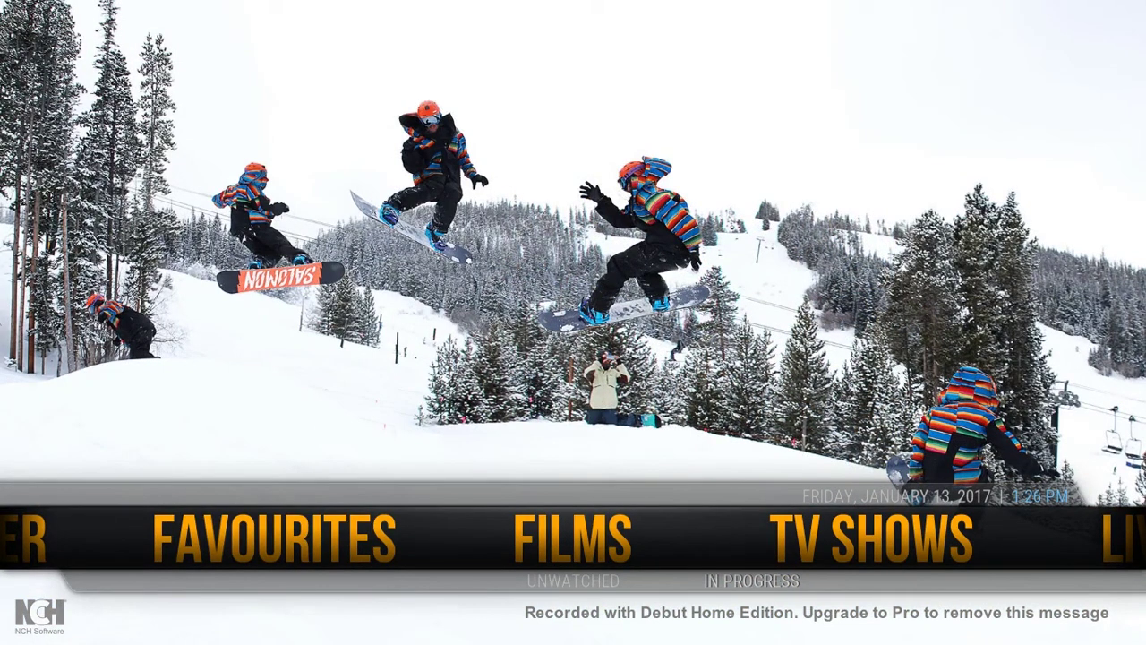
Open Skin Settings from SYSTEM on the home menu and enter the main menu setup
key(Right)
key(Right)
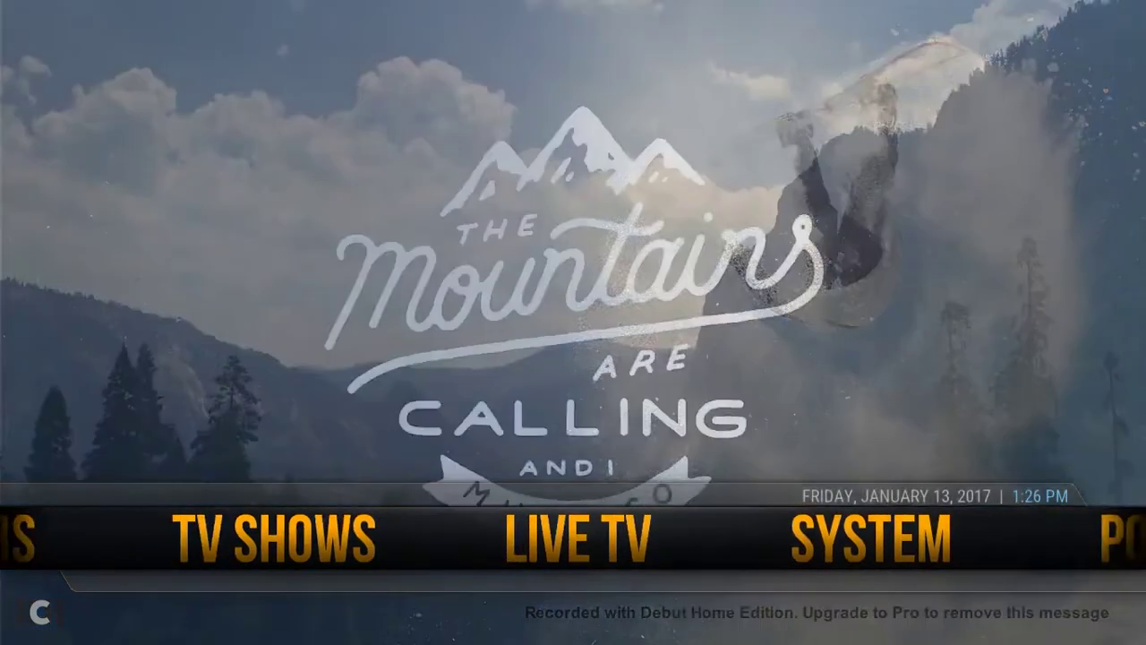
key(Right)
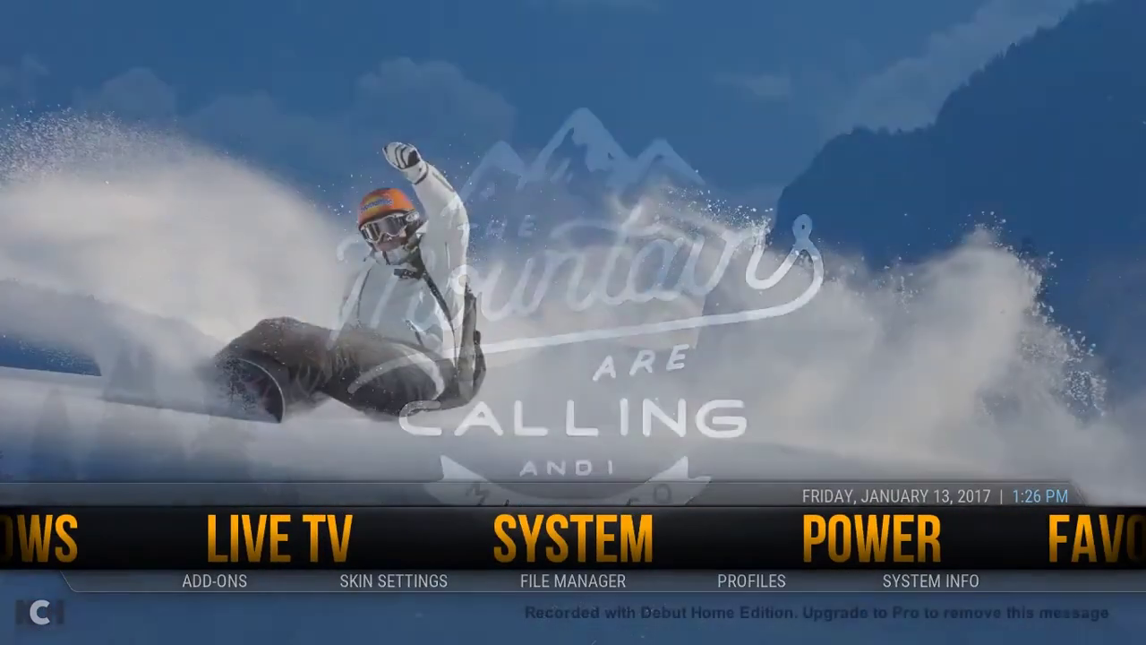
key(Down)
key(Left)
key(Return)
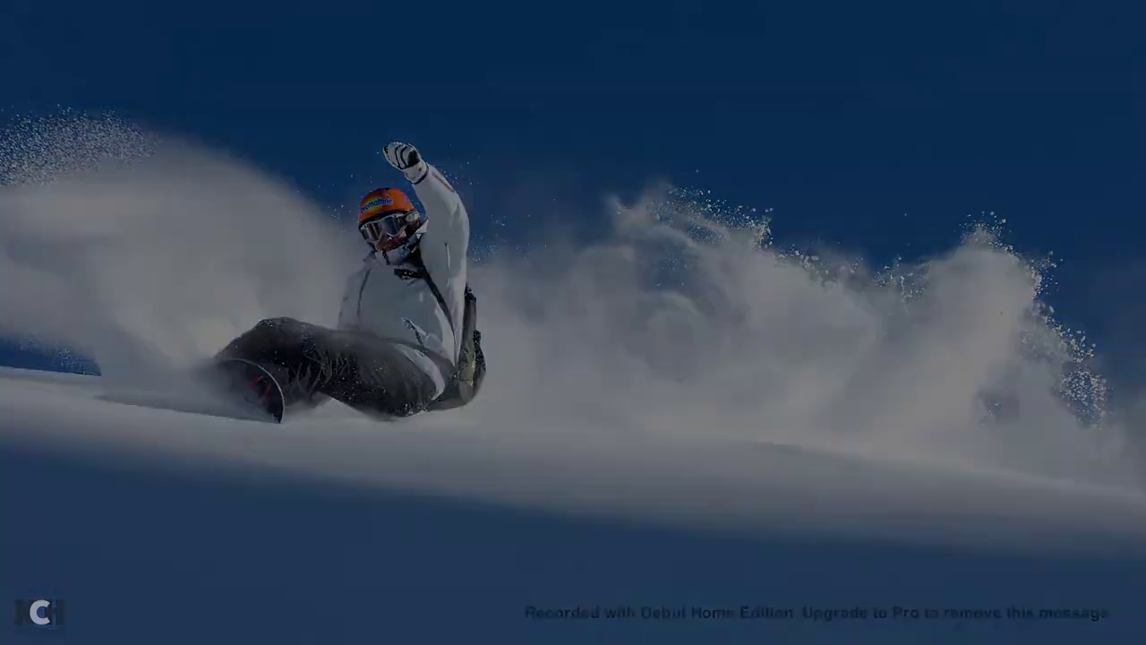
key(Return)
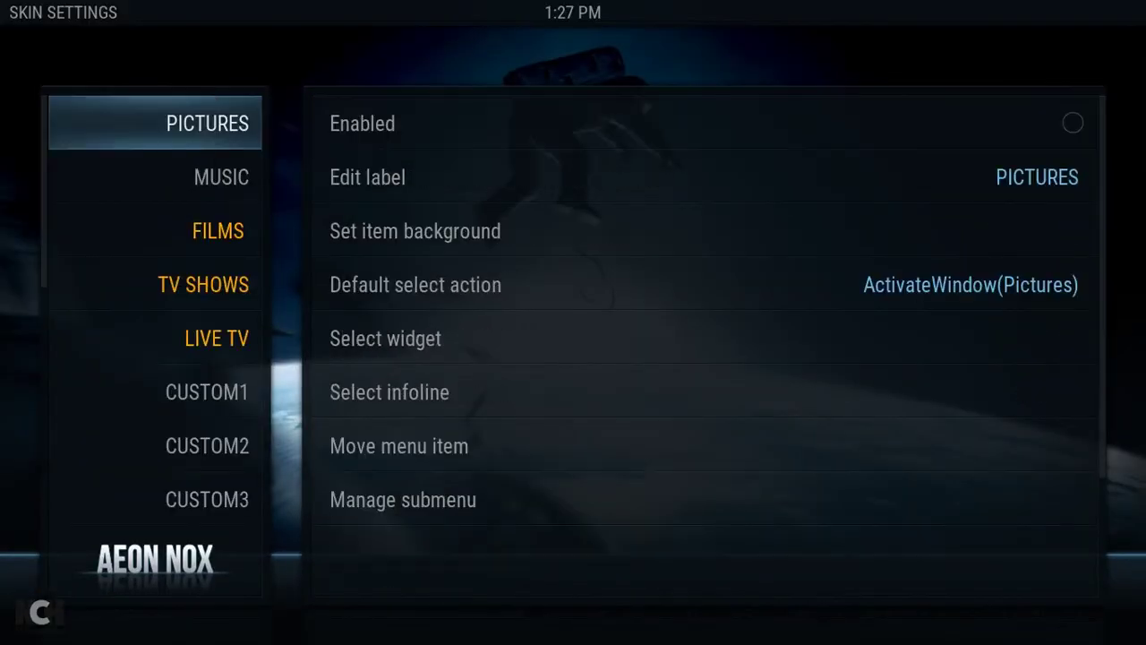
Select the SYSTEM item and set its label to [COLOR orange] system [/COLOR]
key(Down)
key(Down)
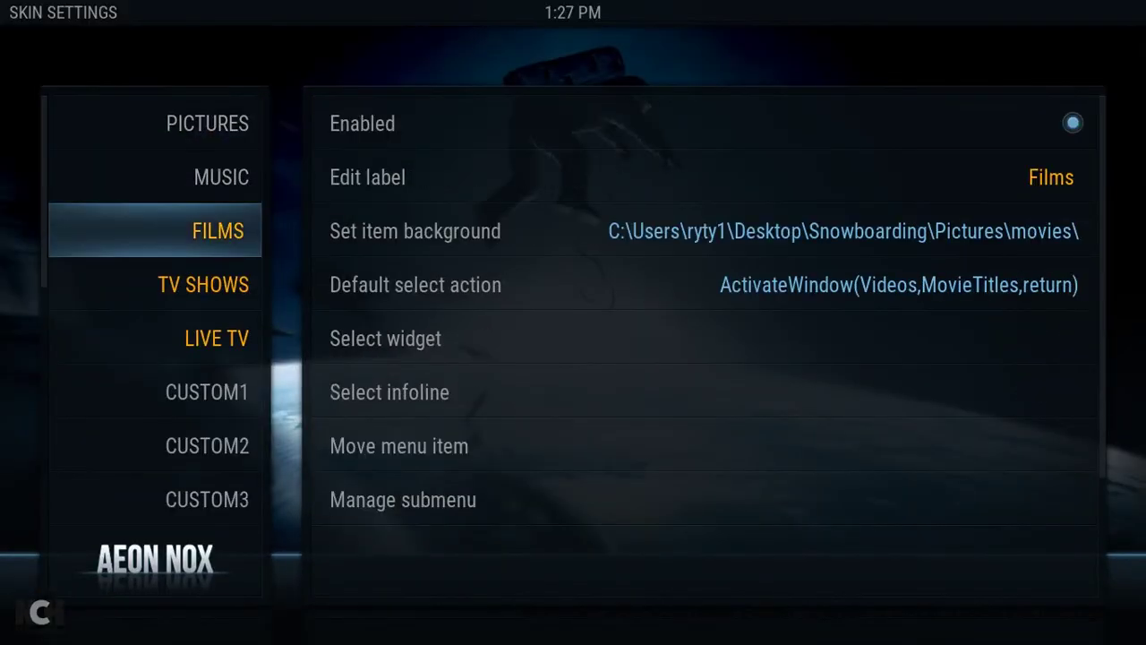
key(Right)
key(Left)
key(Down)
key(Down)
key(Down)
key(Down)
key(Down)
key(Down)
key(Down)
key(Down)
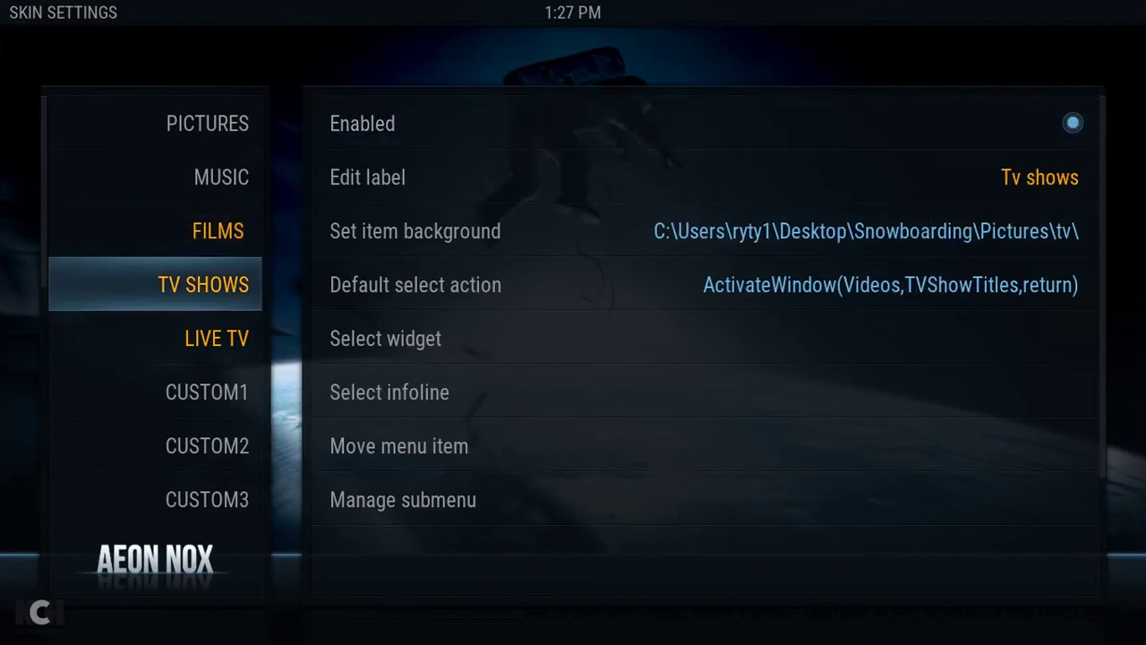
key(Down)
key(Down)
key(Down)
key(Down)
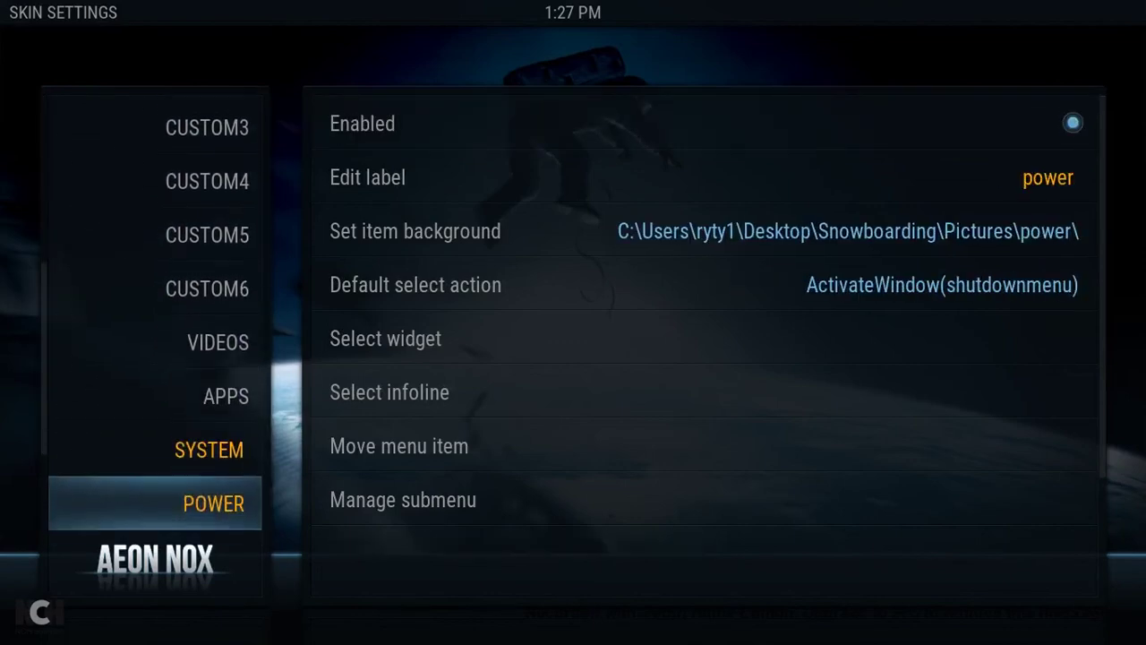
key(Up)
key(Right)
key(Down)
key(Return)
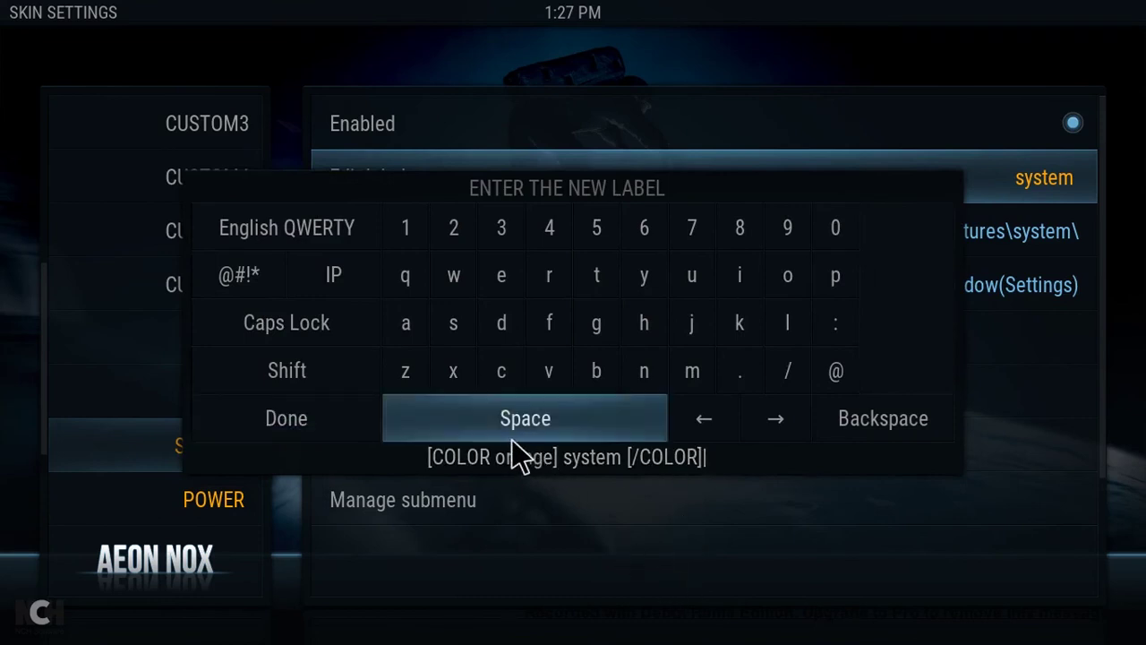
click(360, 435)
Return to the reloaded home menu and look over TV SHOWS and FILMS
key(Escape)
key(Escape)
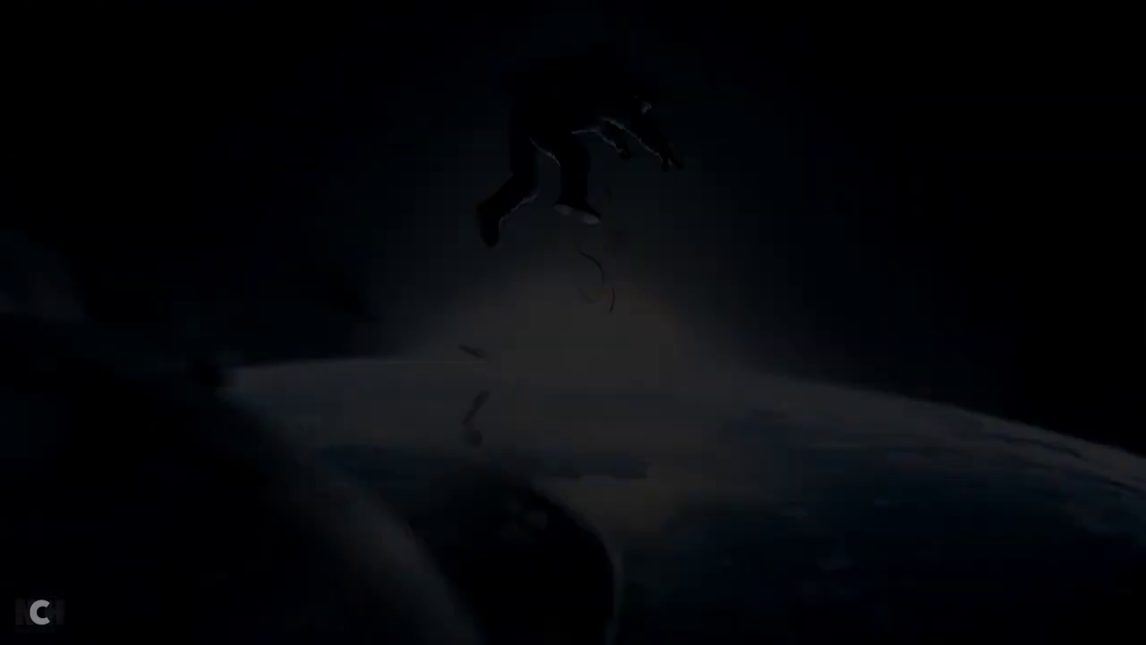
key(Left)
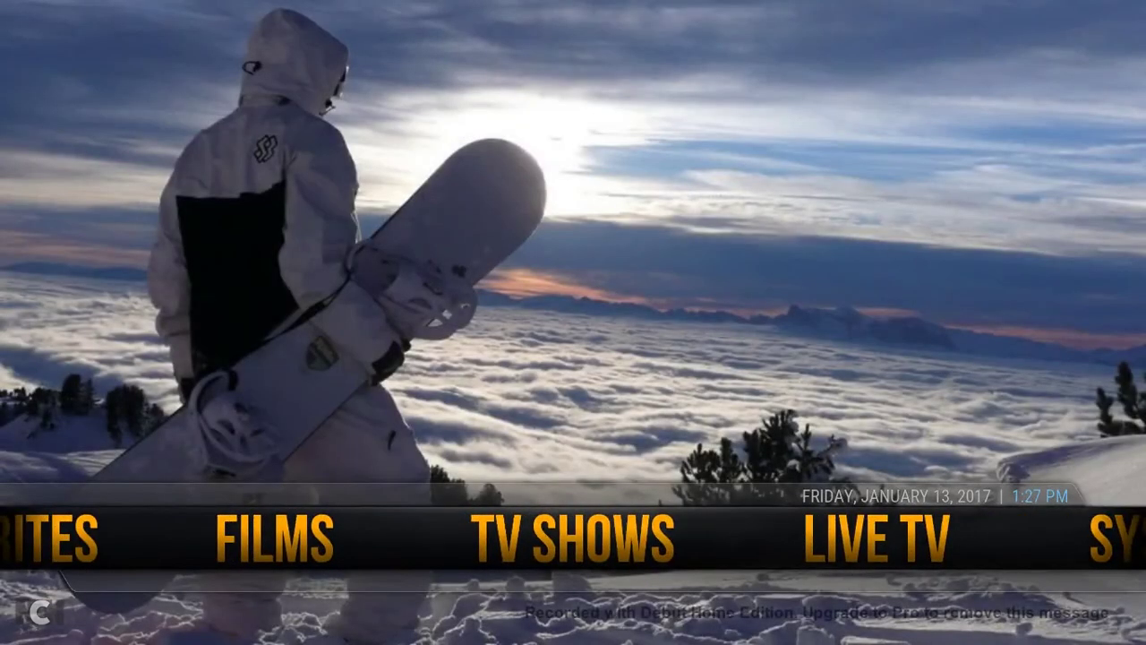
key(Left)
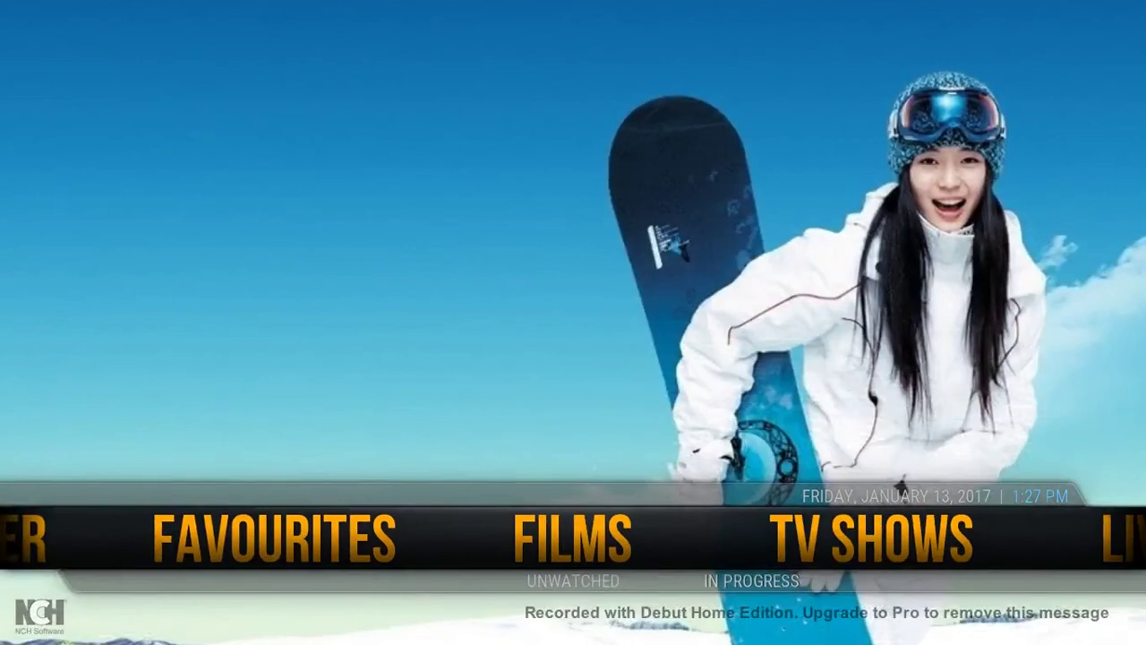